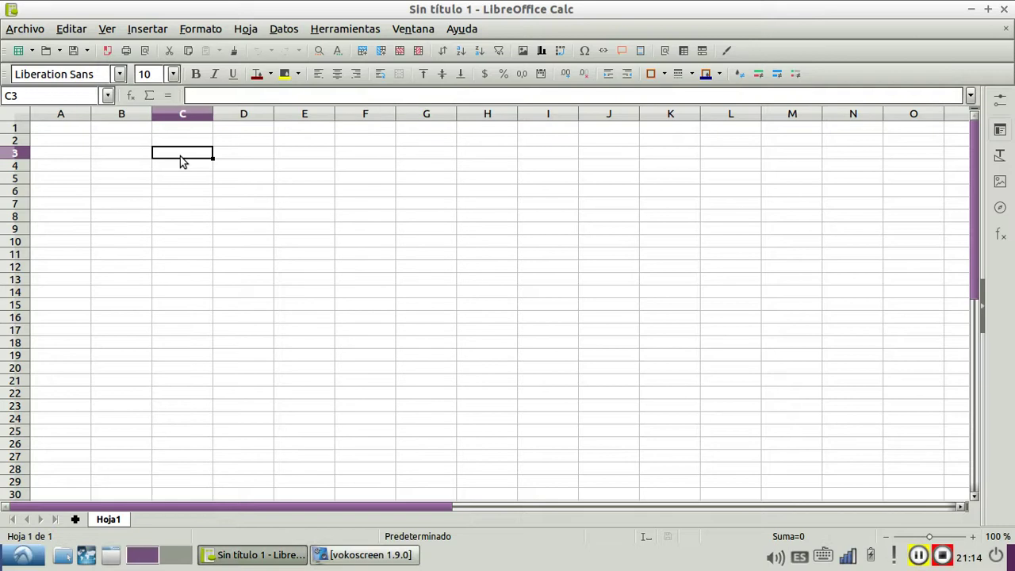
Create a new Writer text document from Calc's Archivo > Nuevo menu.
{"action": "left_click", "coordinate": [11, 30]}
{"action": "mouse_move", "coordinate": [47, 50]}
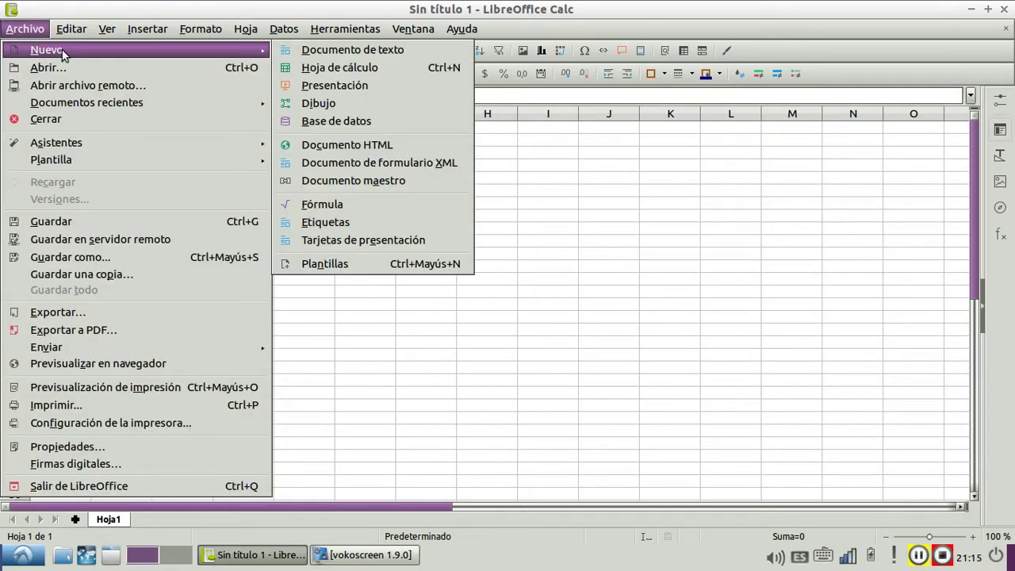
{"action": "left_click", "coordinate": [345, 54]}
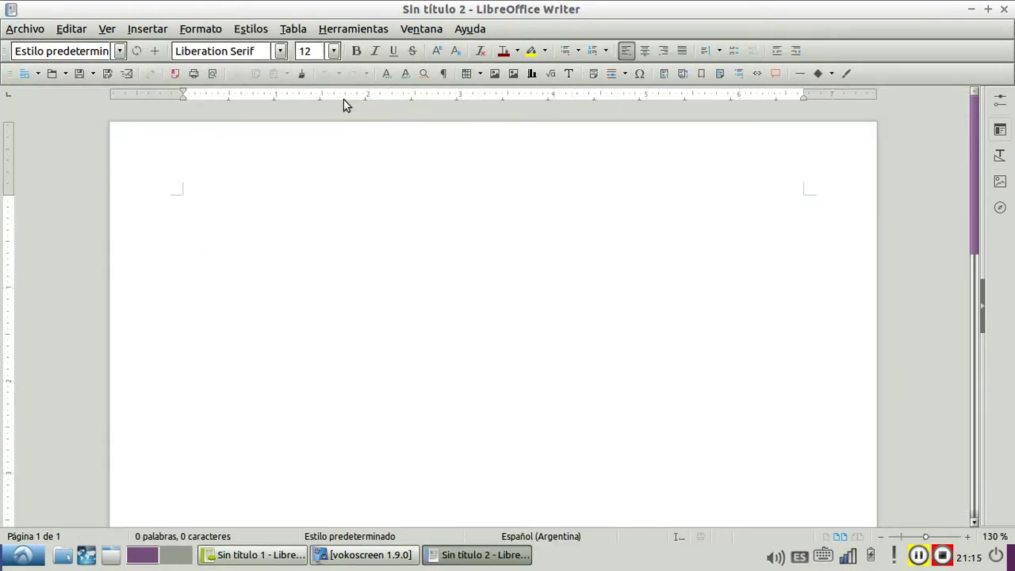
Set the font size to 36 points.
{"action": "left_click", "coordinate": [334, 51]}
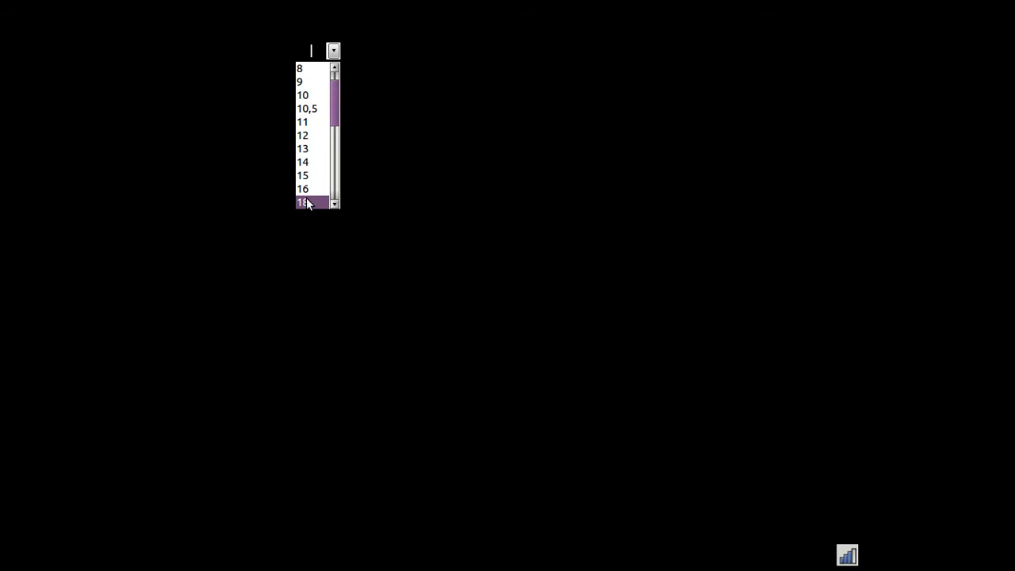
{"action": "left_click", "coordinate": [303, 202]}
{"action": "left_click", "coordinate": [334, 51]}
{"action": "scroll", "coordinate": [332, 135], "scroll_direction": "up", "scroll_amount": 1}
{"action": "scroll", "coordinate": [332, 166], "scroll_direction": "down", "scroll_amount": 3}
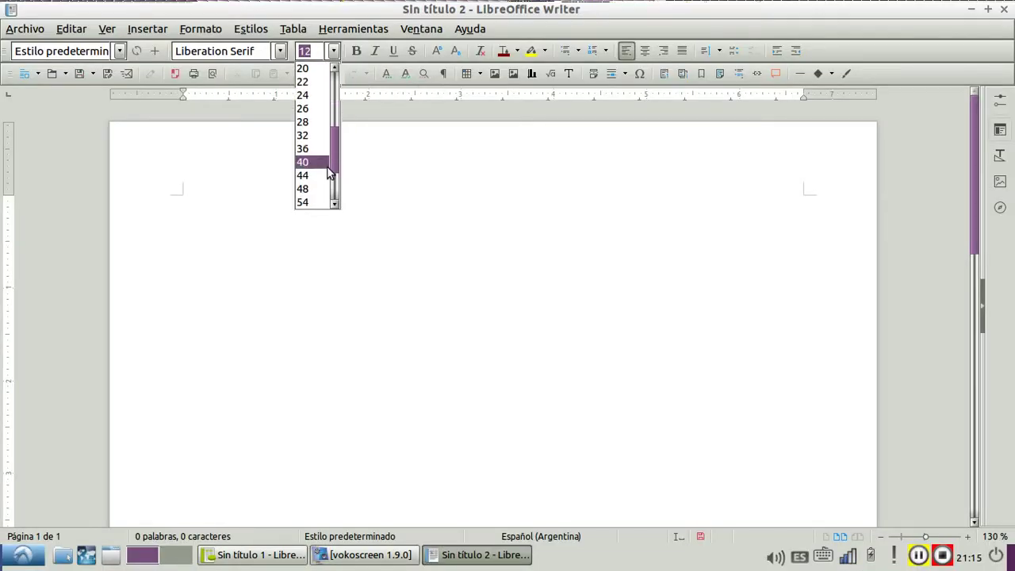
{"action": "left_click", "coordinate": [305, 149]}
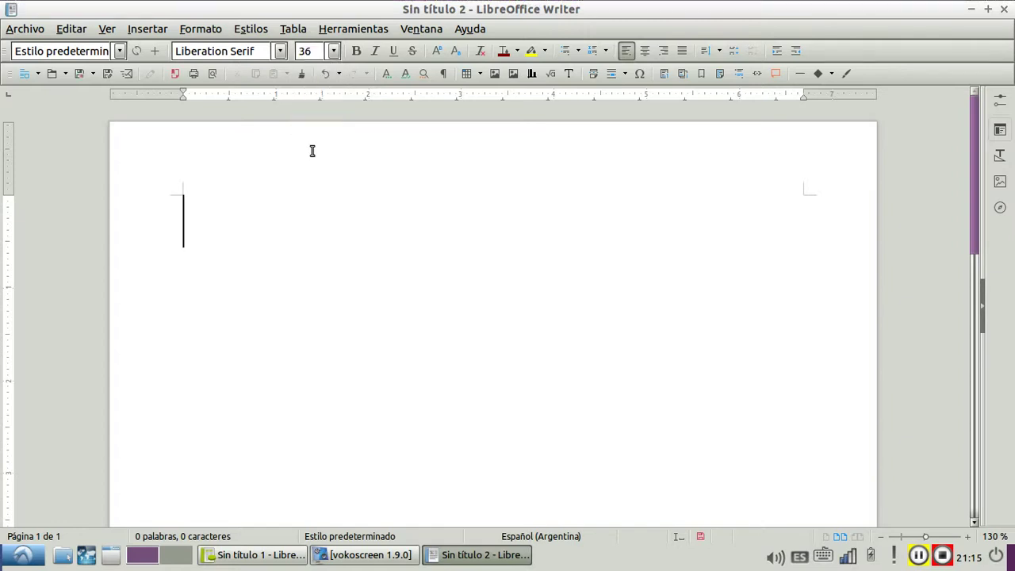
Type the heading 'Lets learn How to calculate average' and begin a new line.
{"action": "type", "text": "Lest"}
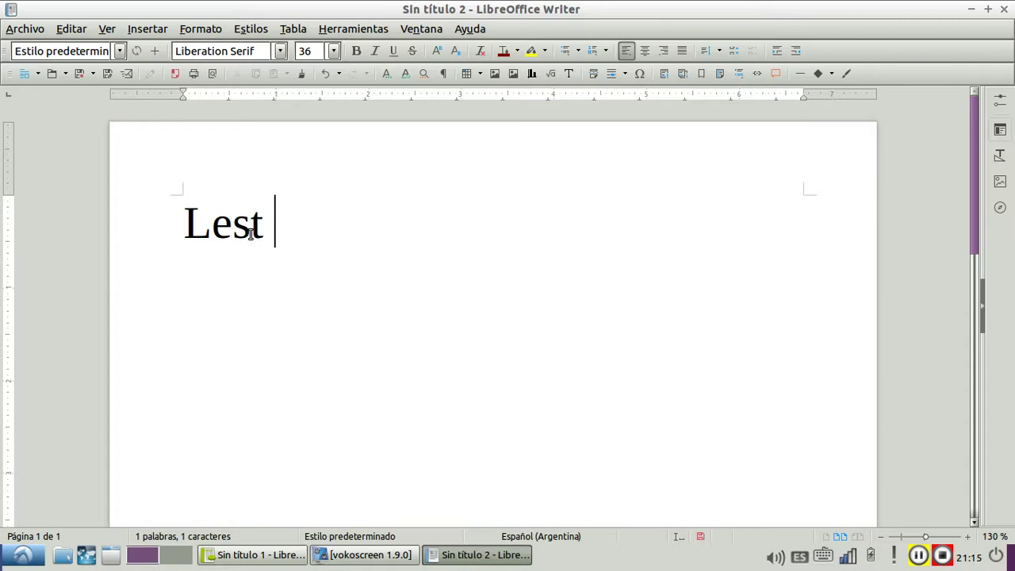
{"action": "key", "text": "BackSpace"}
{"action": "key", "text": "BackSpace"}
{"action": "key", "text": "BackSpace"}
{"action": "type", "text": "ts "}
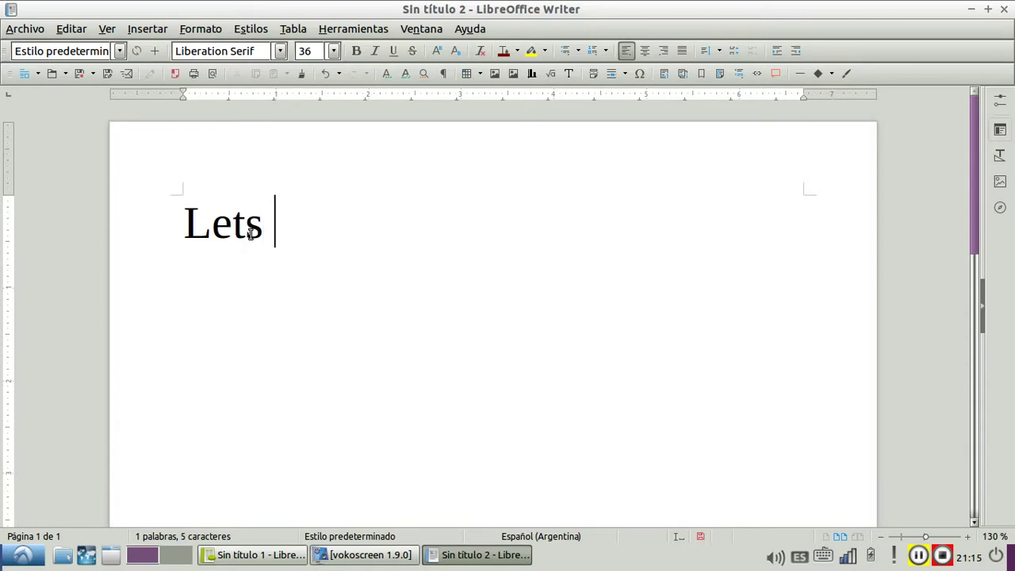
{"action": "type", "text": "go t"}
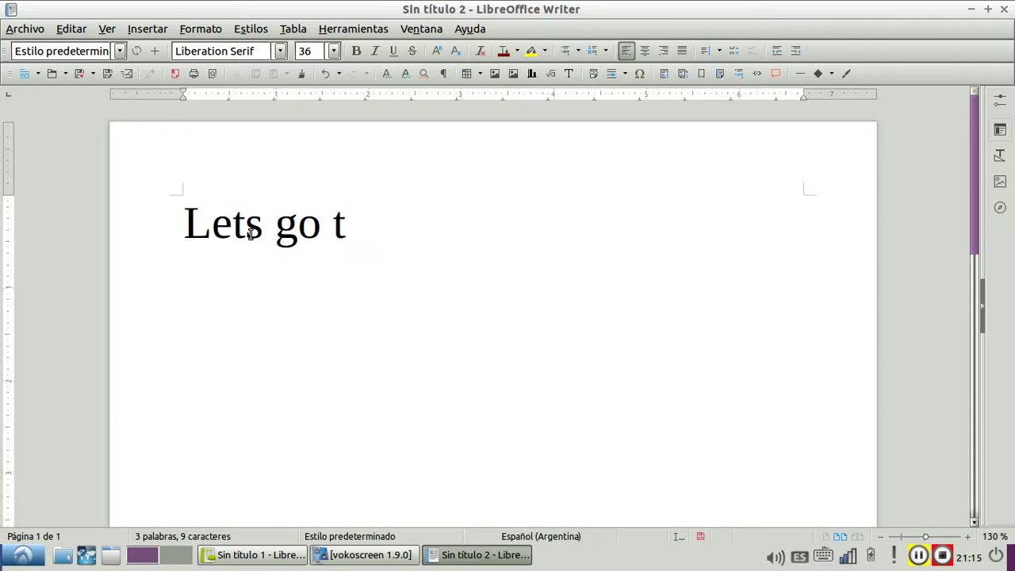
{"action": "key", "text": "BackSpace"}
{"action": "key", "text": "BackSpace"}
{"action": "key", "text": "BackSpace"}
{"action": "key", "text": "BackSpace"}
{"action": "type", "text": "lea"}
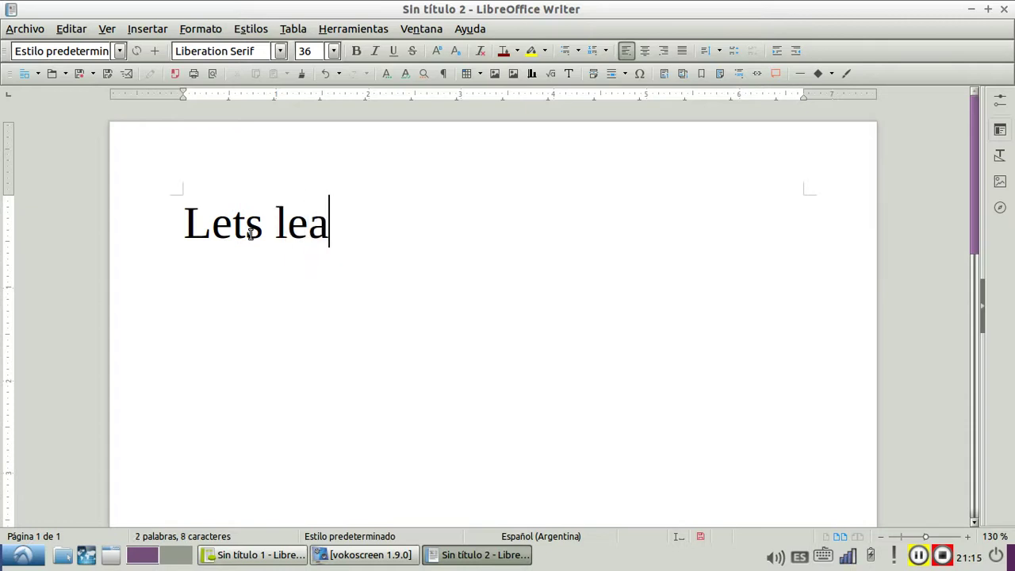
{"action": "type", "text": "rn"}
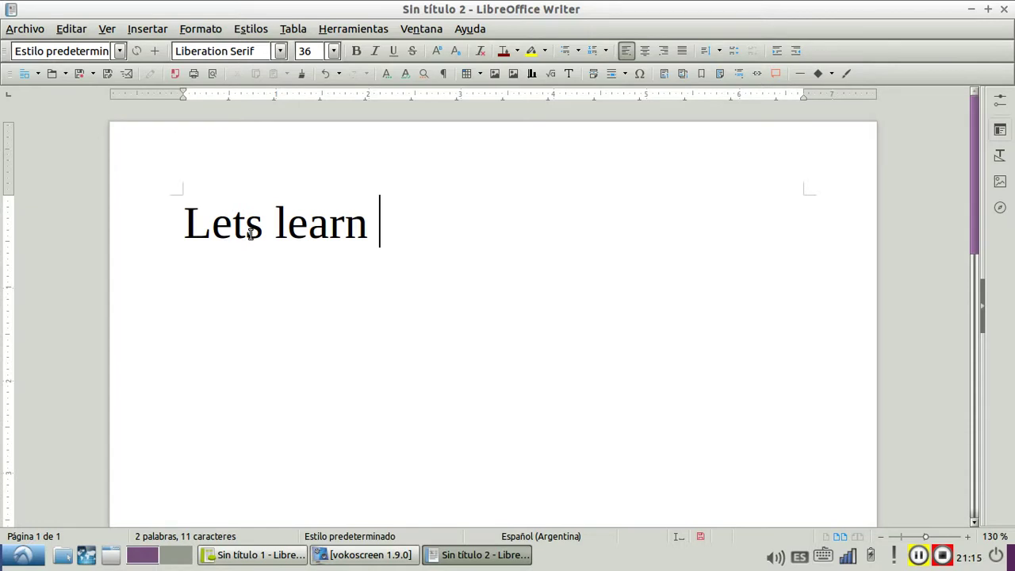
{"action": "type", "text": "How to ca"}
{"action": "key", "text": "BackSpace"}
{"action": "type", "text": "calculate "}
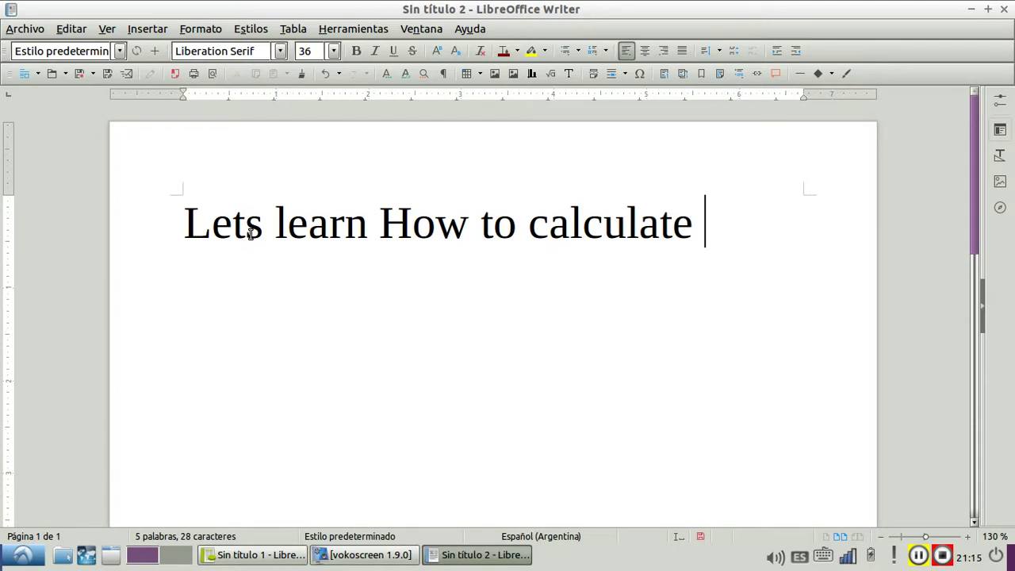
{"action": "type", "text": "ave"}
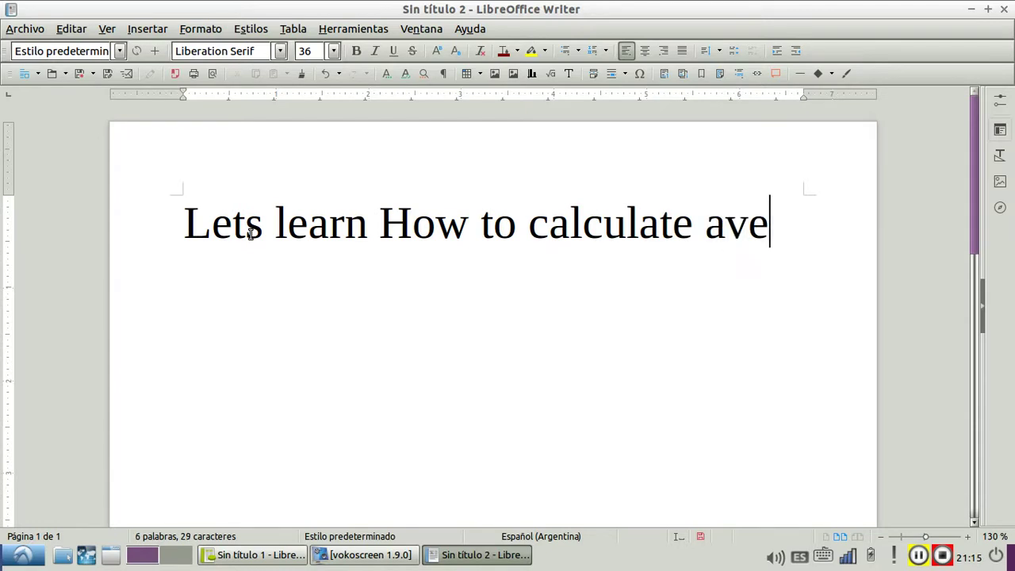
{"action": "type", "text": "rage"}
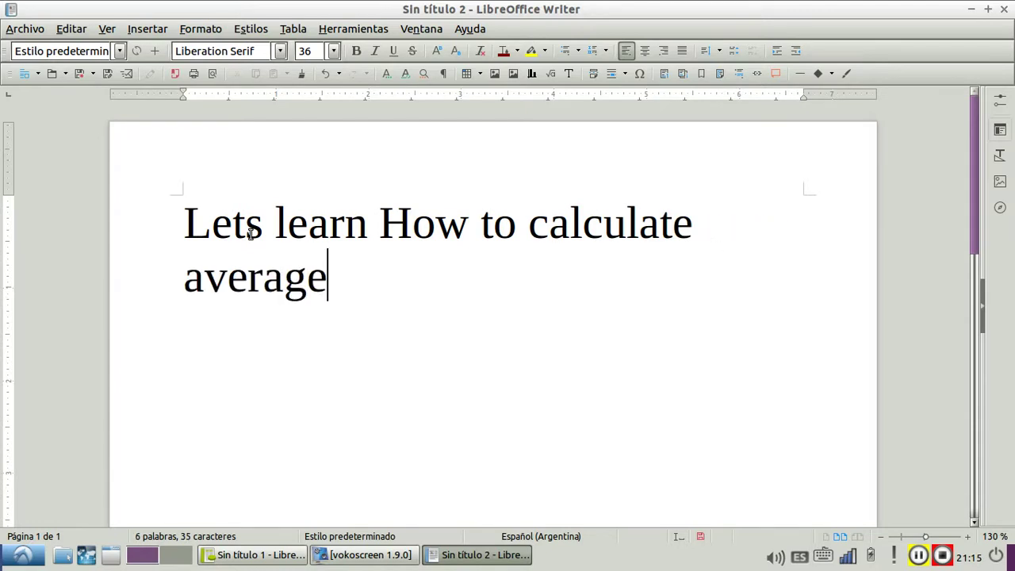
{"action": "key", "text": "Return"}
{"action": "type", "text": "Sa"}
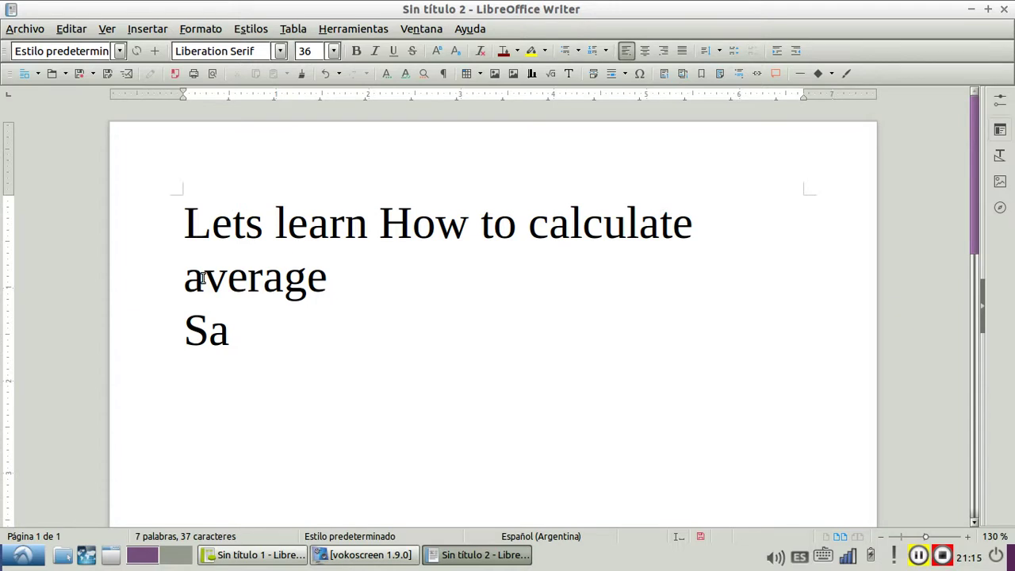
Clear the stray letters and insert a 'total' line after 'calculate'.
{"action": "key", "text": "BackSpace"}
{"action": "key", "text": "BackSpace"}
{"action": "key", "text": "Up"}
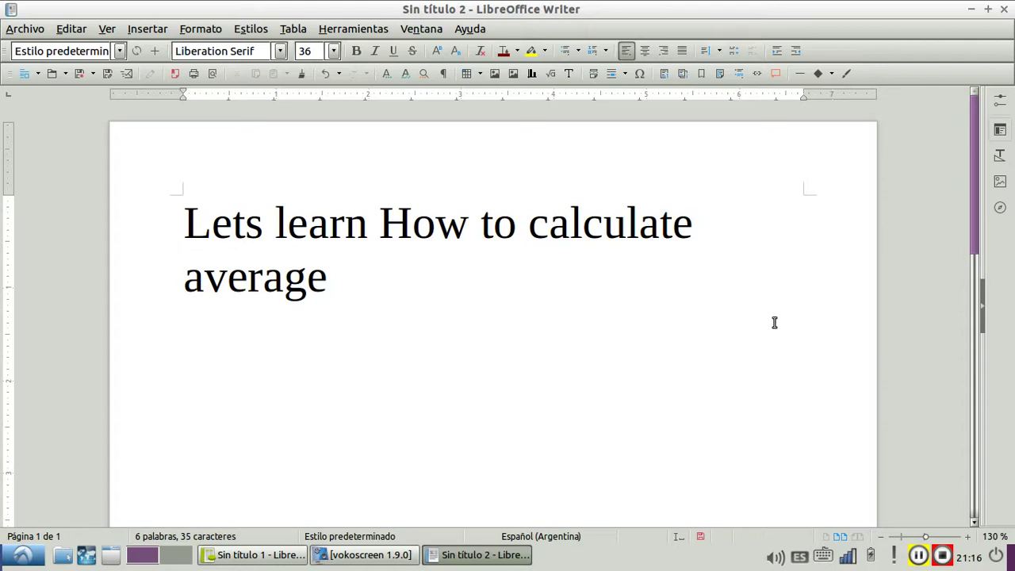
{"action": "left_click", "coordinate": [706, 224]}
{"action": "key", "text": "Return"}
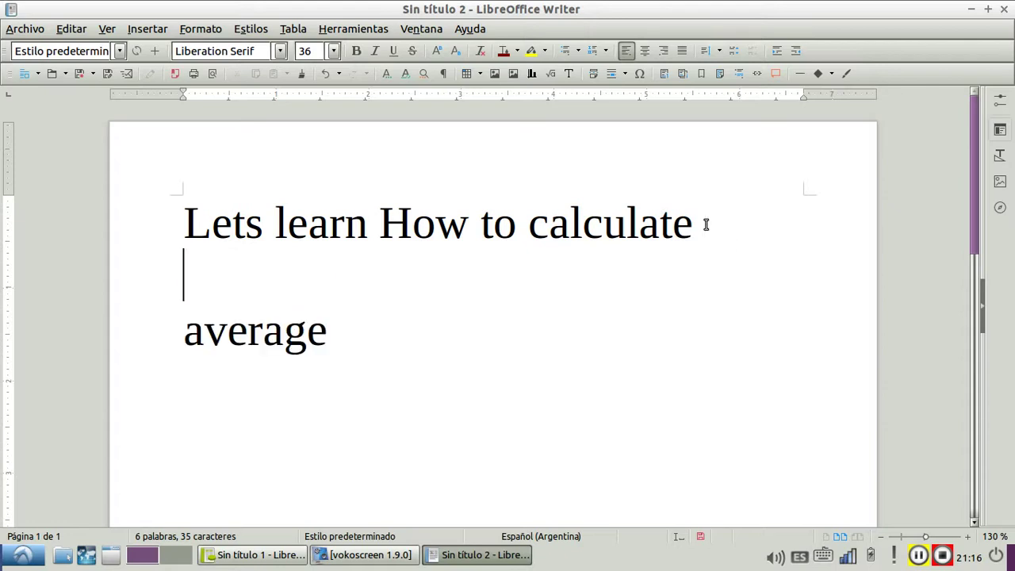
{"action": "type", "text": "total"}
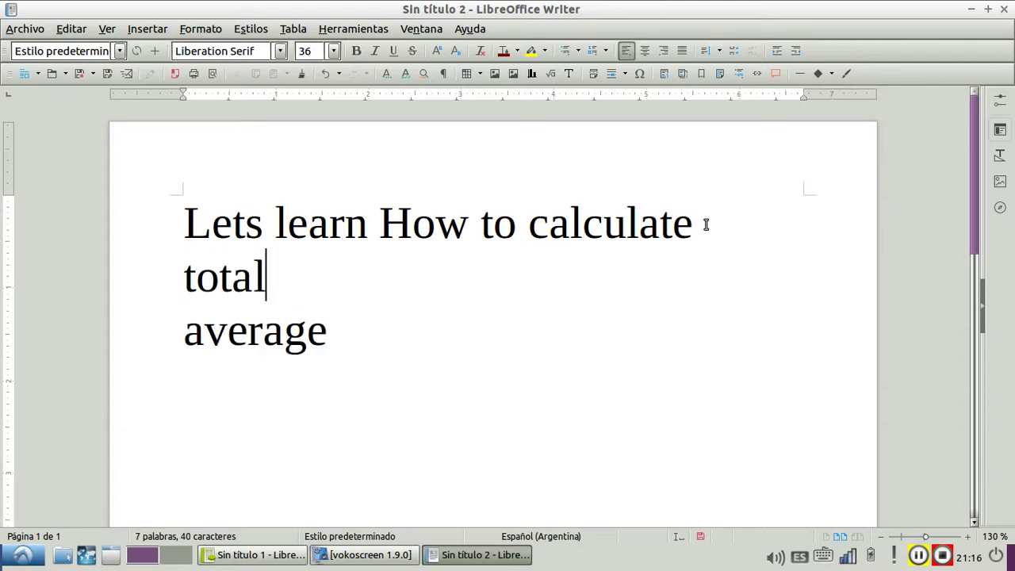
Add a 'standard deviation' line below 'average'.
{"action": "left_click", "coordinate": [345, 343]}
{"action": "key", "text": "Return"}
{"action": "type", "text": "ç"}
{"action": "key", "text": "BackSpace"}
{"action": "type", "text": "A"}
{"action": "key", "text": "BackSpace"}
{"action": "type", "text": "average "}
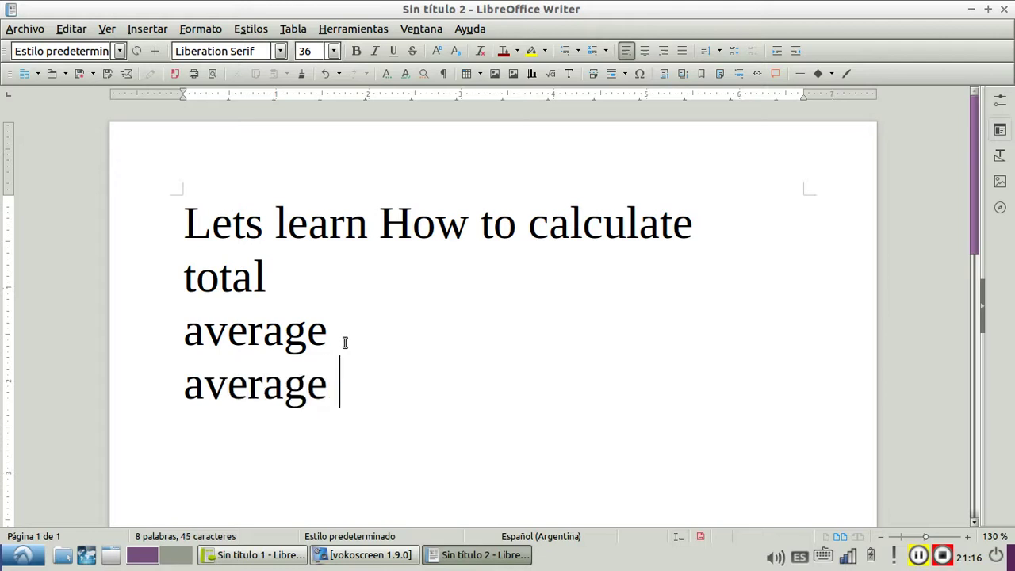
{"action": "type", "text": "de"}
{"action": "key", "text": "BackSpace"}
{"action": "key", "text": "BackSpace"}
{"action": "key", "text": "BackSpace"}
{"action": "key", "text": "BackSpace"}
{"action": "key", "text": "BackSpace"}
{"action": "key", "text": "BackSpace"}
{"action": "key", "text": "BackSpace"}
{"action": "key", "text": "BackSpace"}
{"action": "key", "text": "BackSpace"}
{"action": "type", "text": "stan"}
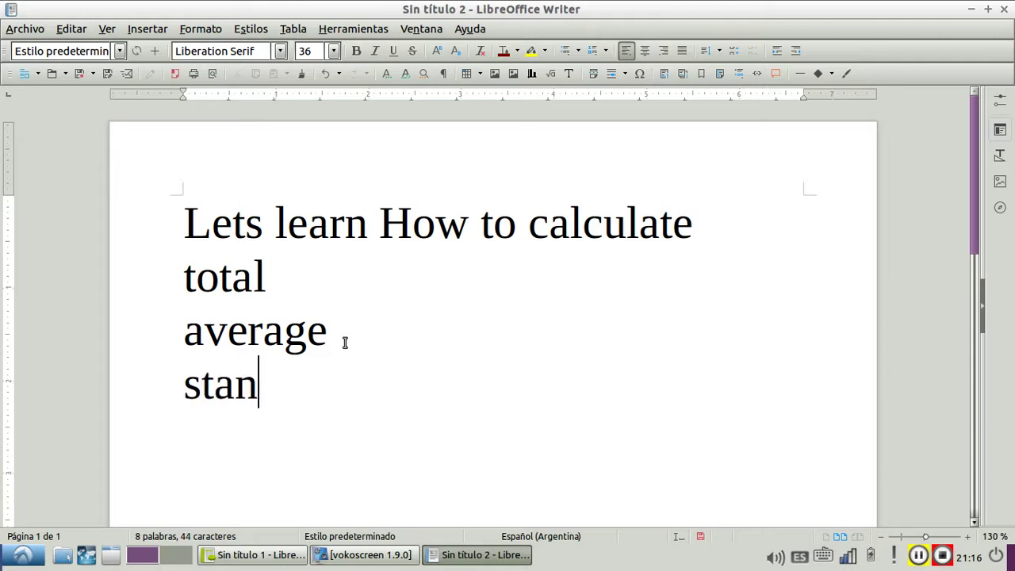
{"action": "type", "text": "dard deviation"}
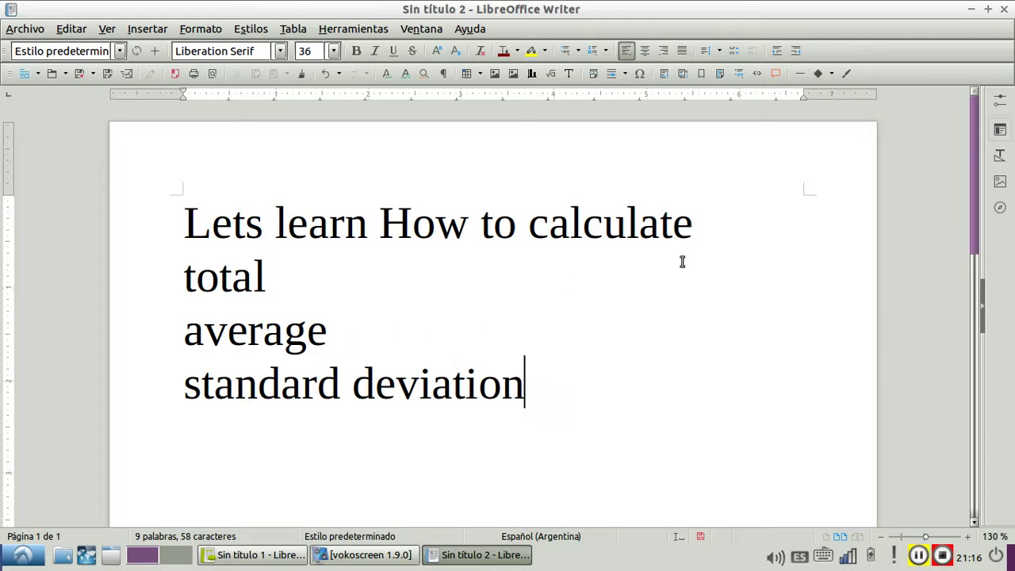
Minimize Writer, zoom the Calc sheet to 250% and select cell A1.
{"action": "left_click", "coordinate": [973, 11]}
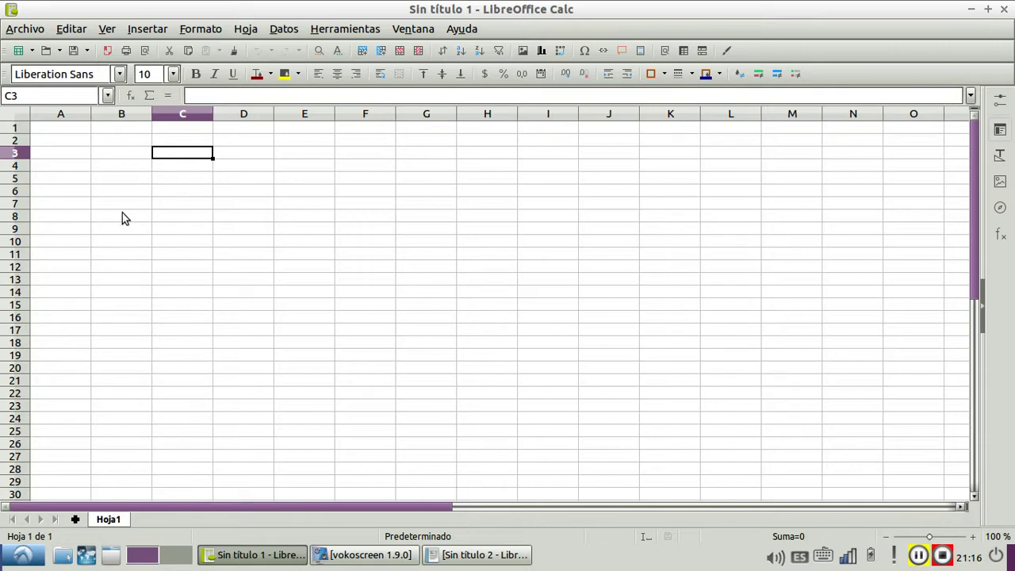
{"action": "left_click", "coordinate": [973, 537]}
{"action": "left_click", "coordinate": [973, 538]}
{"action": "left_click", "coordinate": [974, 537]}
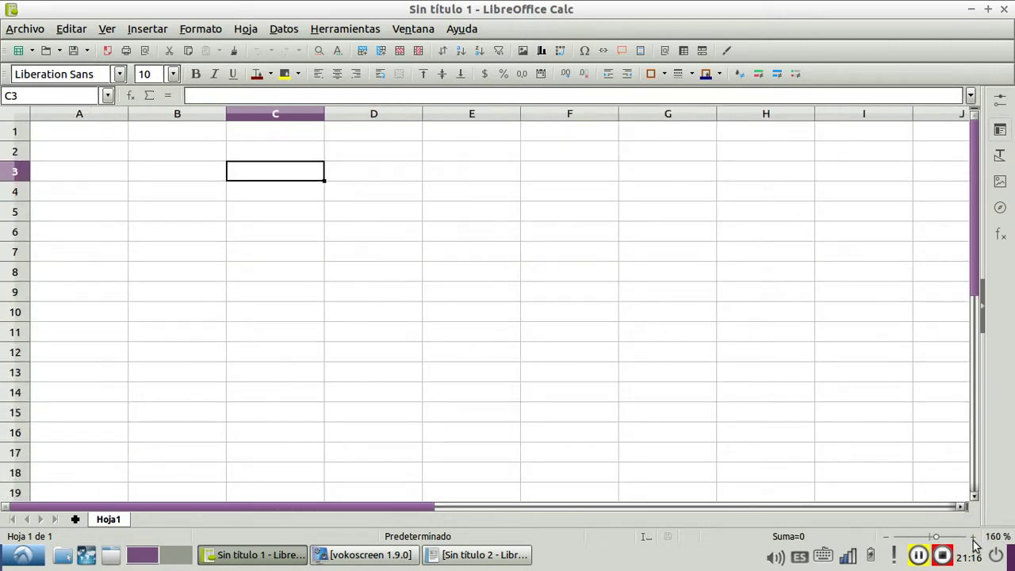
{"action": "left_click", "coordinate": [973, 537]}
{"action": "left_click", "coordinate": [973, 537]}
{"action": "left_click", "coordinate": [973, 538]}
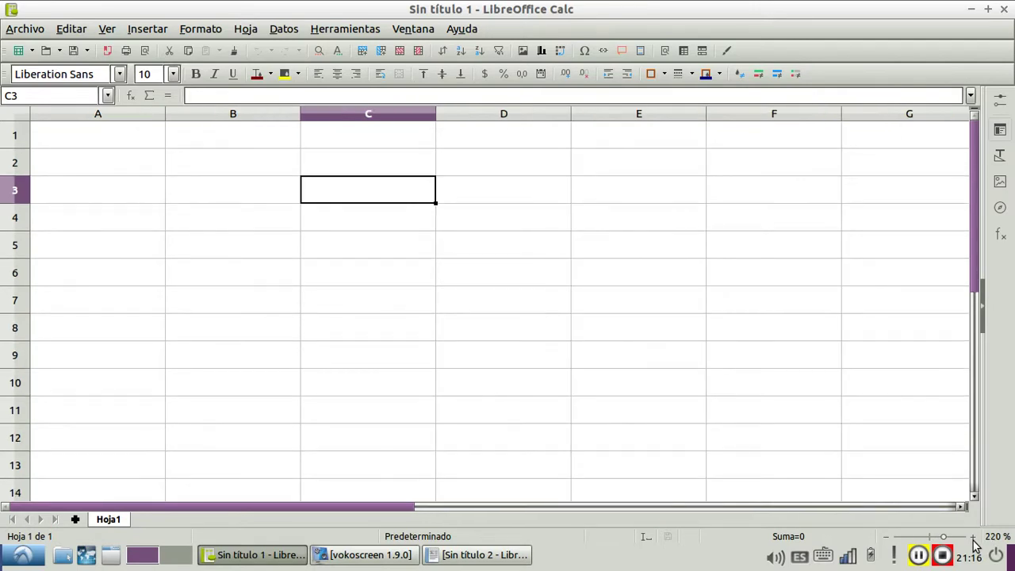
{"action": "left_click", "coordinate": [973, 538]}
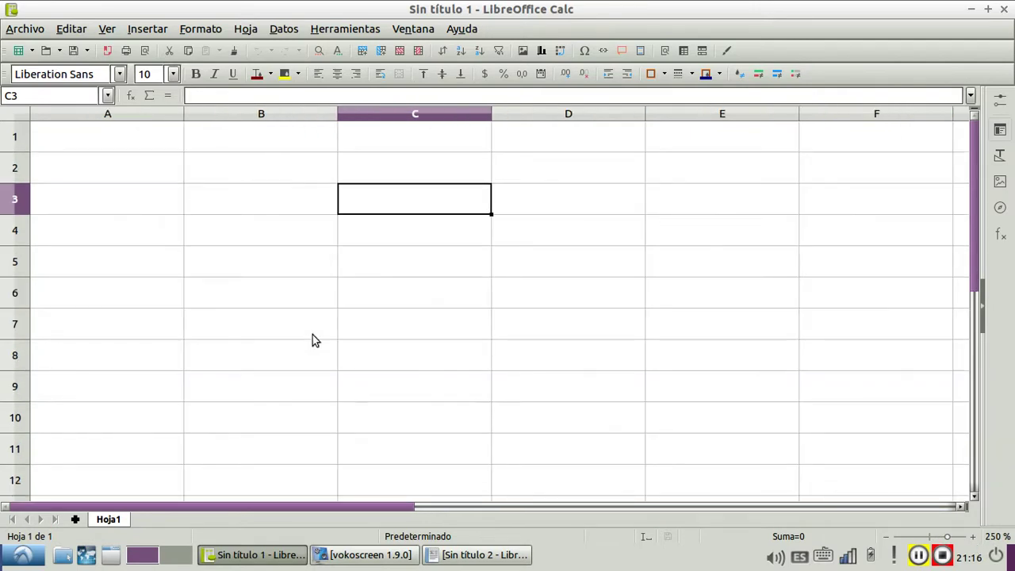
{"action": "left_click", "coordinate": [143, 146]}
{"action": "double_click", "coordinate": [143, 145]}
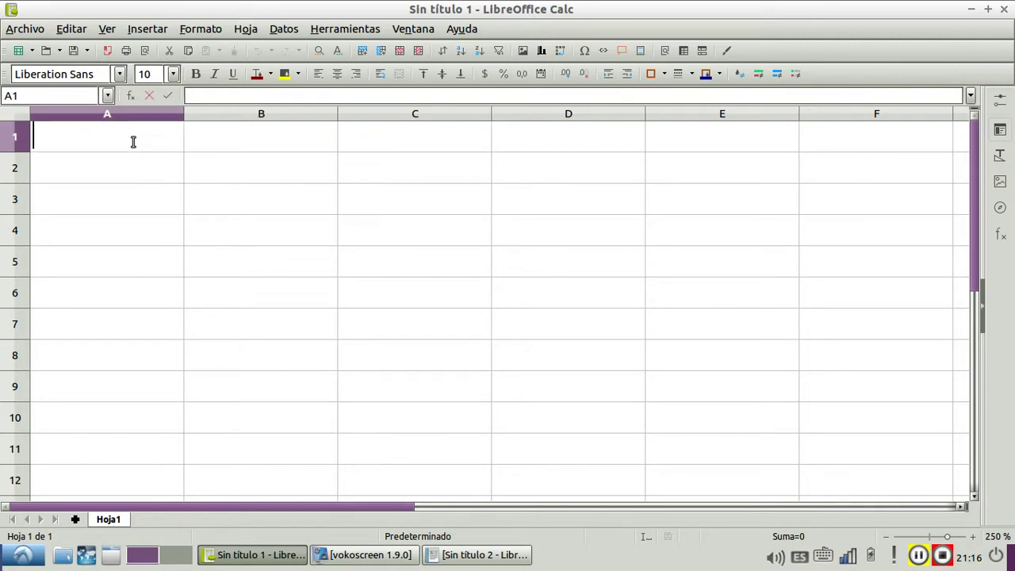
{"action": "left_click", "coordinate": [156, 164]}
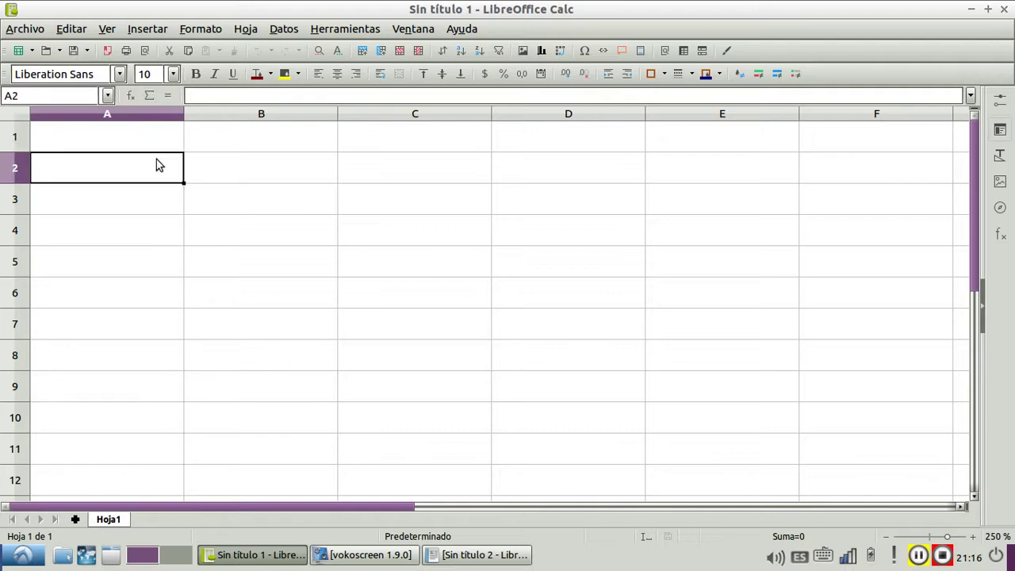
Enter the header 'Serial number' in cell A1.
{"action": "left_click", "coordinate": [157, 137]}
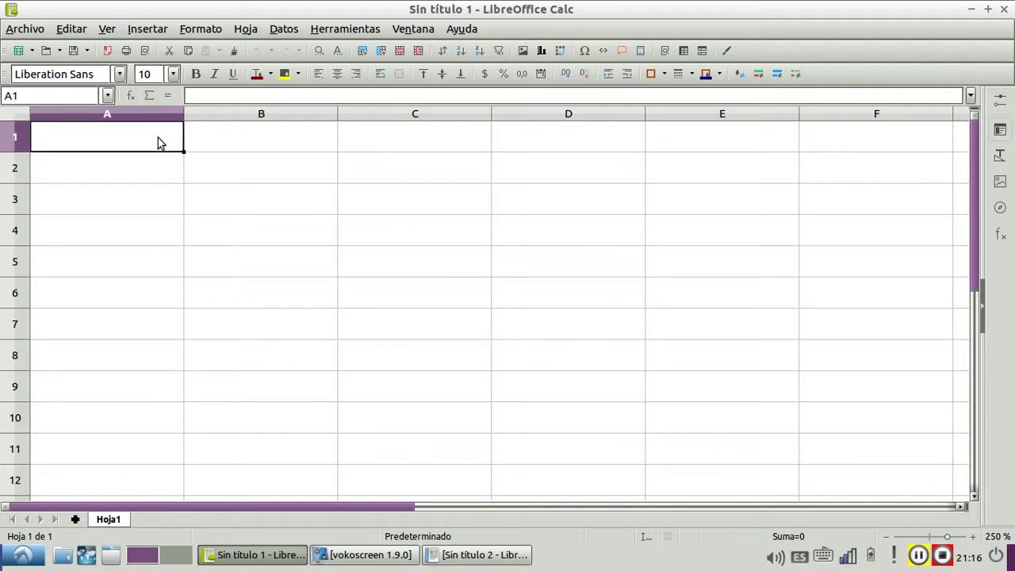
{"action": "type", "text": "S"}
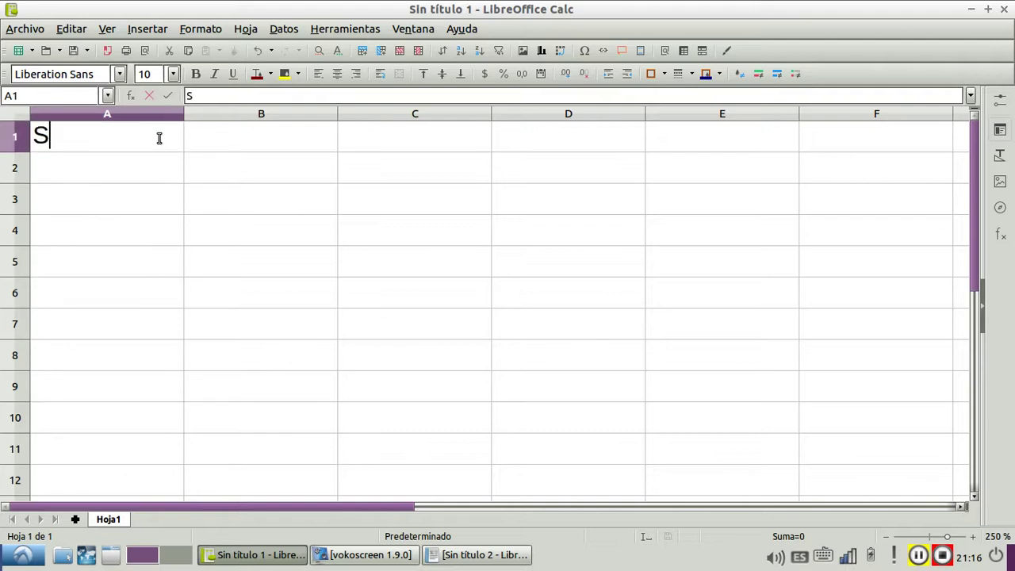
{"action": "key", "text": "BackSpace"}
{"action": "type", "text": "ser"}
{"action": "type", "text": "ial no"}
{"action": "key", "text": "BackSpace"}
{"action": "type", "text": "umber"}
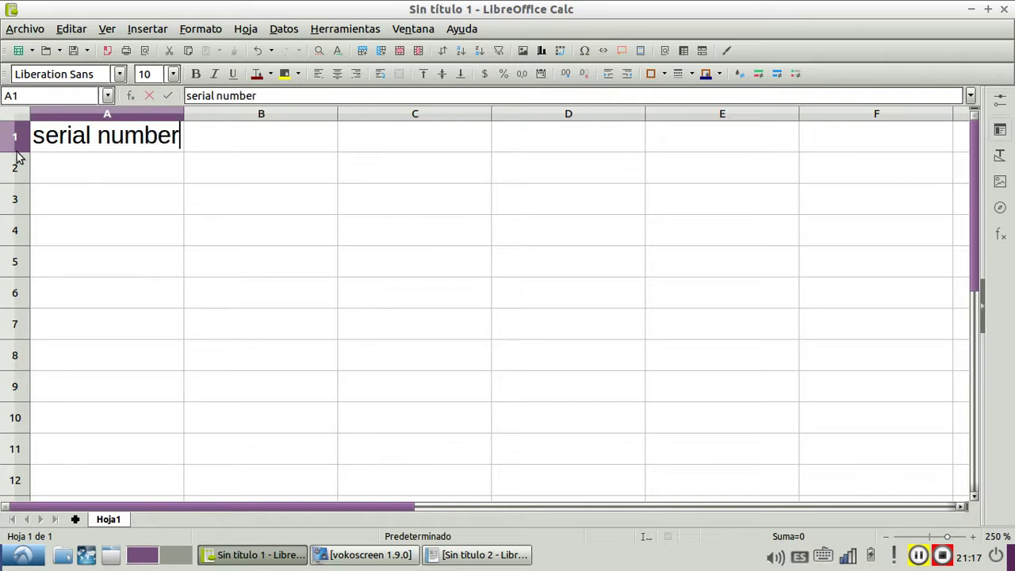
{"action": "left_click", "coordinate": [48, 135]}
{"action": "key", "text": "BackSpace"}
{"action": "type", "text": "S"}
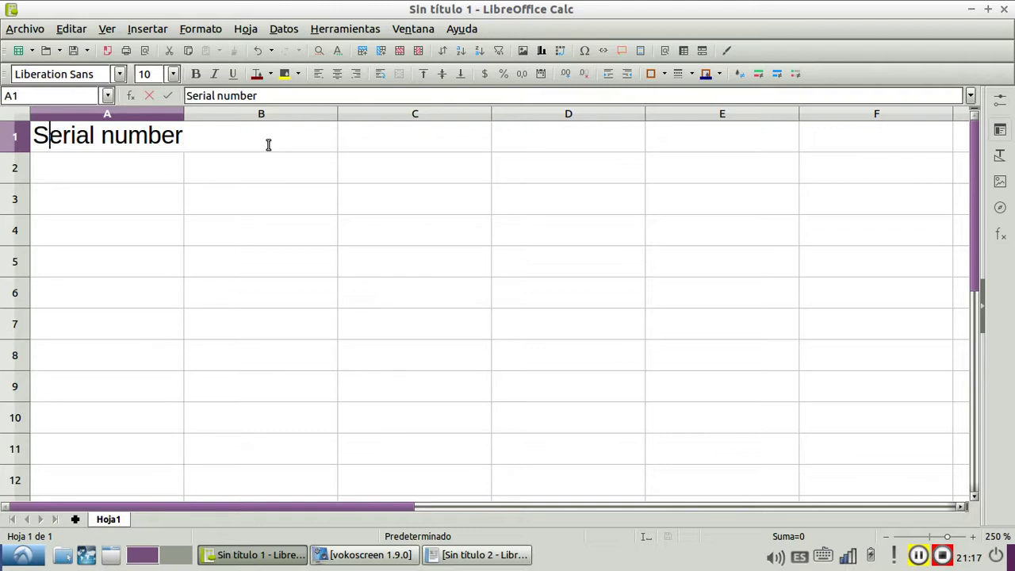
{"action": "left_click", "coordinate": [252, 159]}
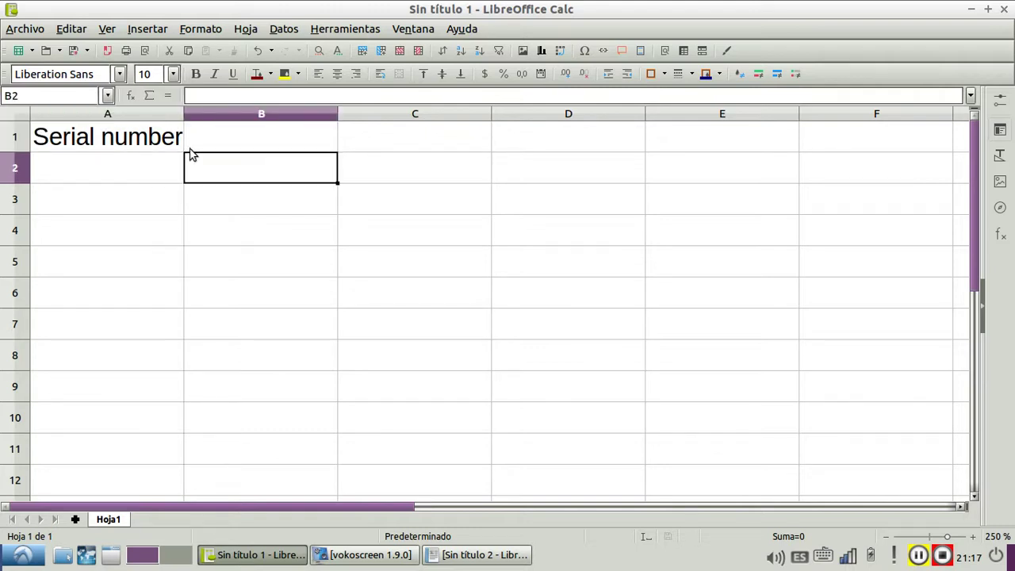
Enter the header 'Data' in cell B1.
{"action": "left_click_drag", "start_coordinate": [182, 140], "coordinate": [201, 142]}
{"action": "left_click", "coordinate": [225, 146]}
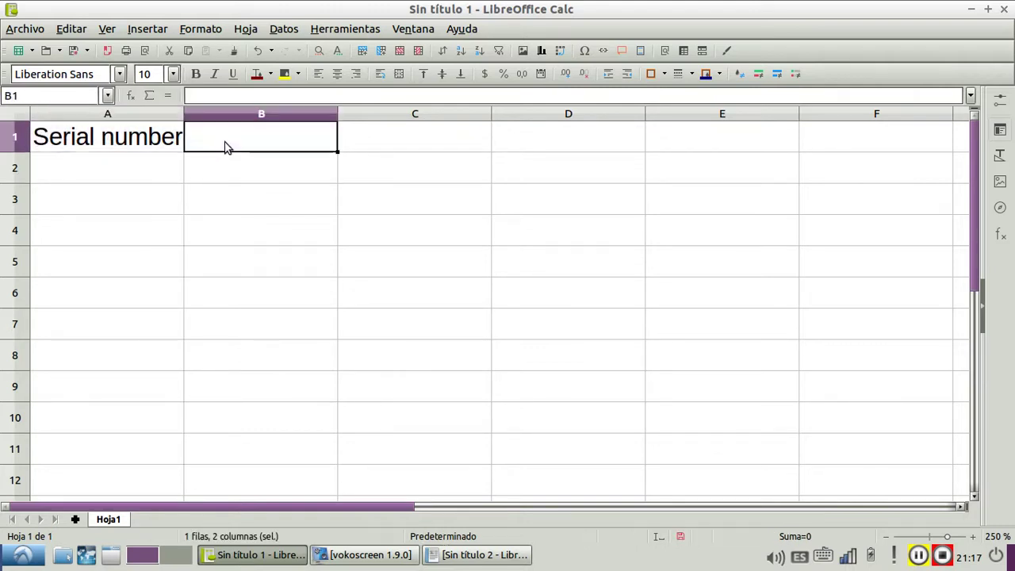
{"action": "type", "text": "Data"}
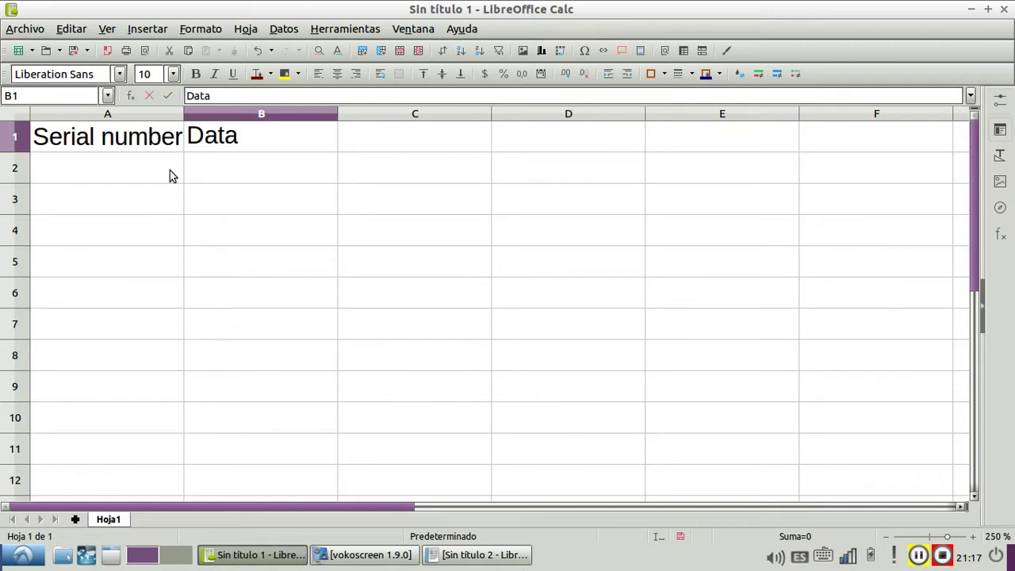
{"action": "double_click", "coordinate": [120, 177]}
Type the serial numbers 1, 2, 3, 4 and 5 into cells A2 through A6.
{"action": "type", "text": "1"}
{"action": "left_click", "coordinate": [113, 205]}
{"action": "double_click", "coordinate": [113, 204]}
{"action": "type", "text": "2"}
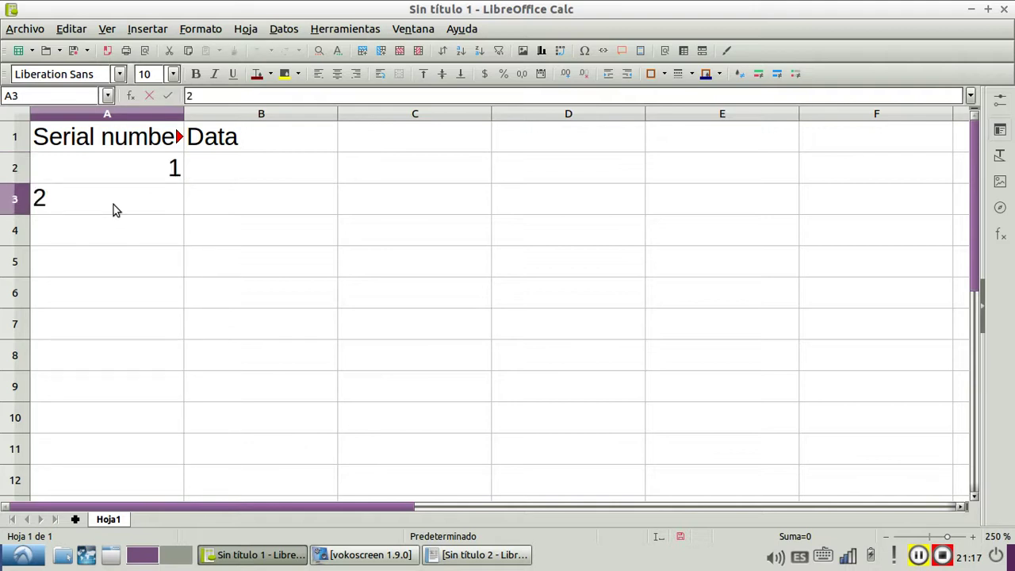
{"action": "left_click", "coordinate": [116, 241]}
{"action": "double_click", "coordinate": [117, 241]}
{"action": "type", "text": "3"}
{"action": "left_click", "coordinate": [117, 274]}
{"action": "double_click", "coordinate": [117, 273]}
{"action": "type", "text": "4"}
{"action": "left_click", "coordinate": [115, 292]}
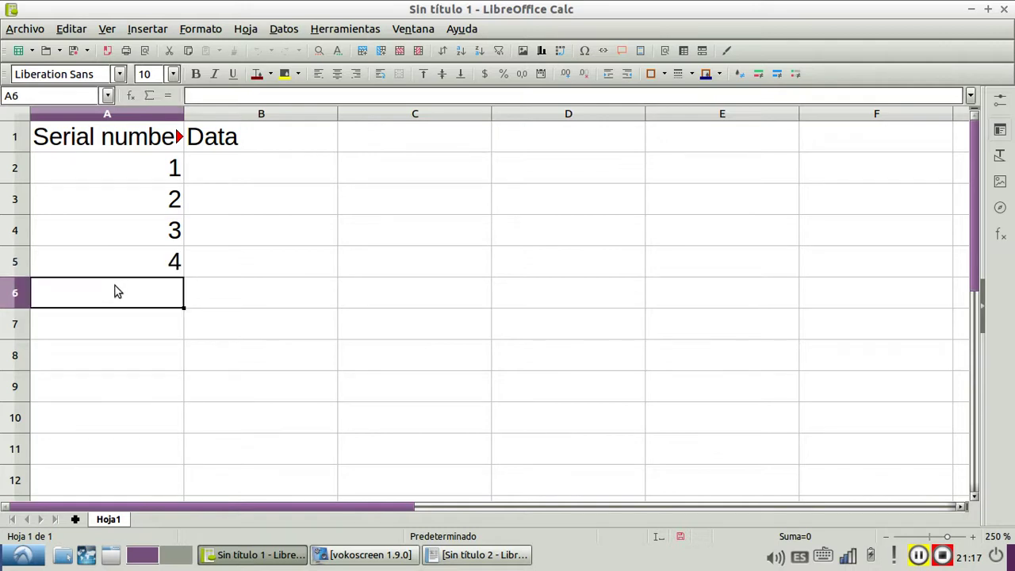
{"action": "type", "text": "5"}
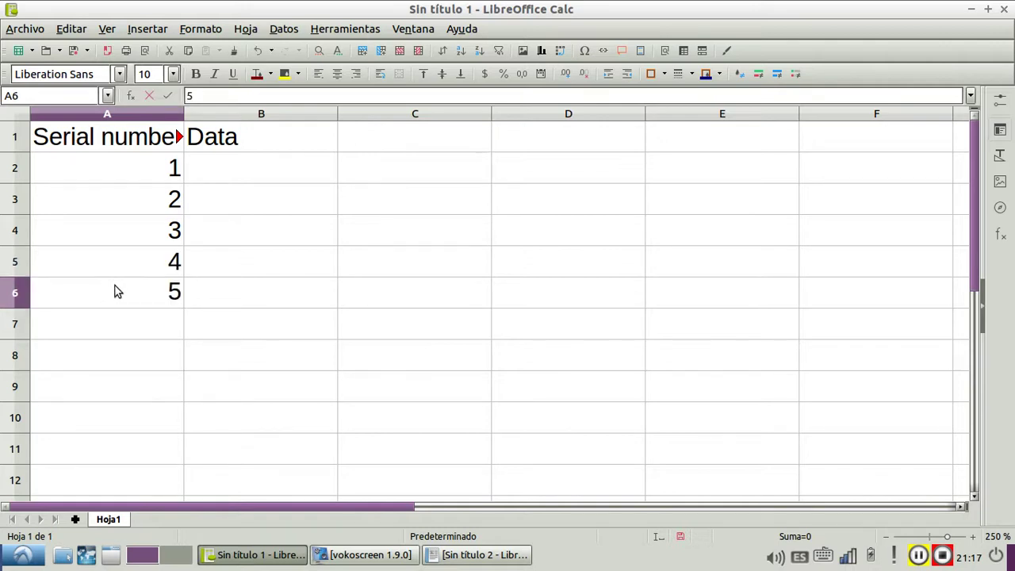
{"action": "left_click", "coordinate": [154, 325]}
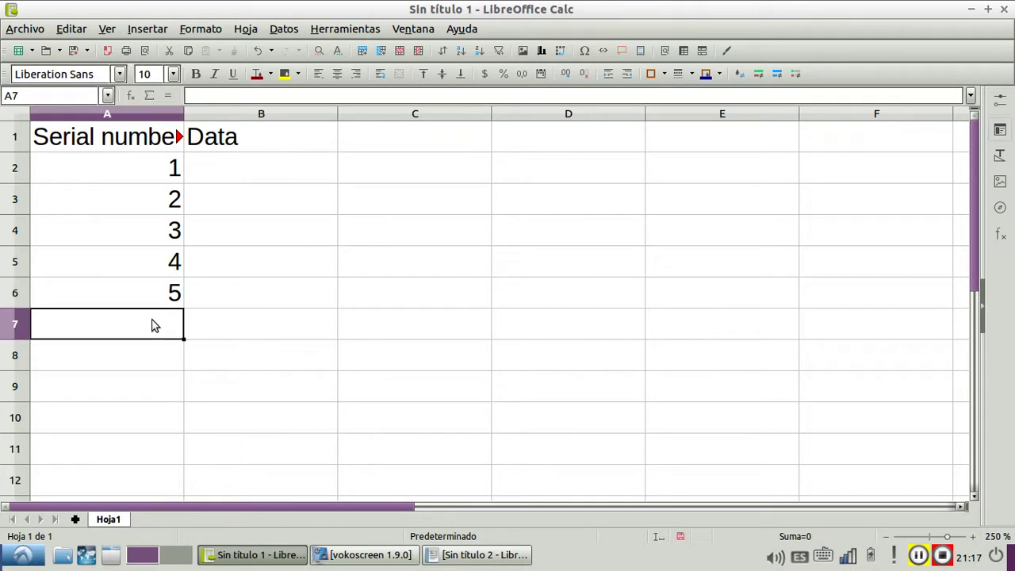
Put 6 in A7 and Data values 430, 600, 300, 200, 50, 700 in B2:B7.
{"action": "type", "text": "6"}
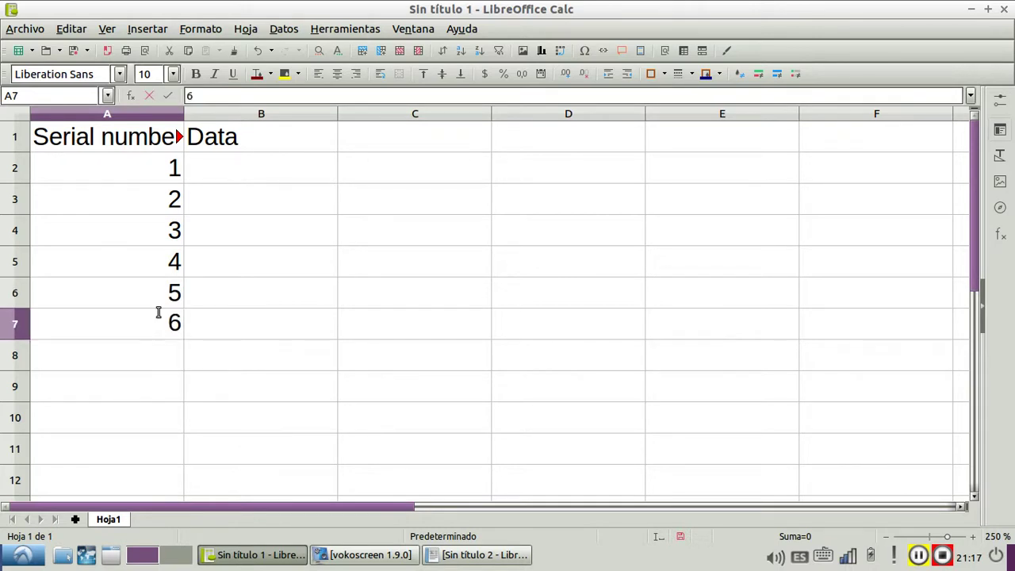
{"action": "left_click", "coordinate": [273, 166]}
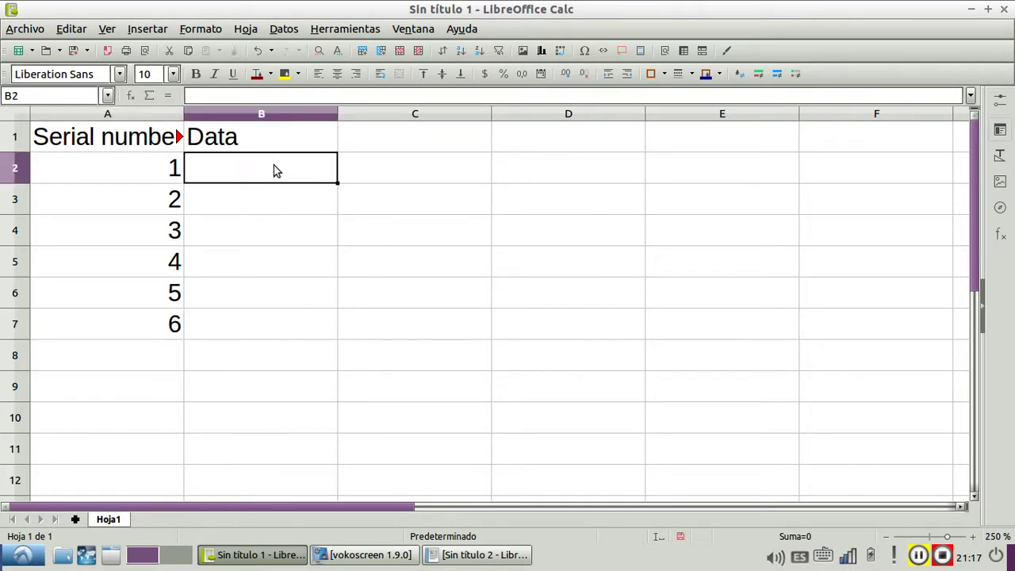
{"action": "double_click", "coordinate": [274, 165]}
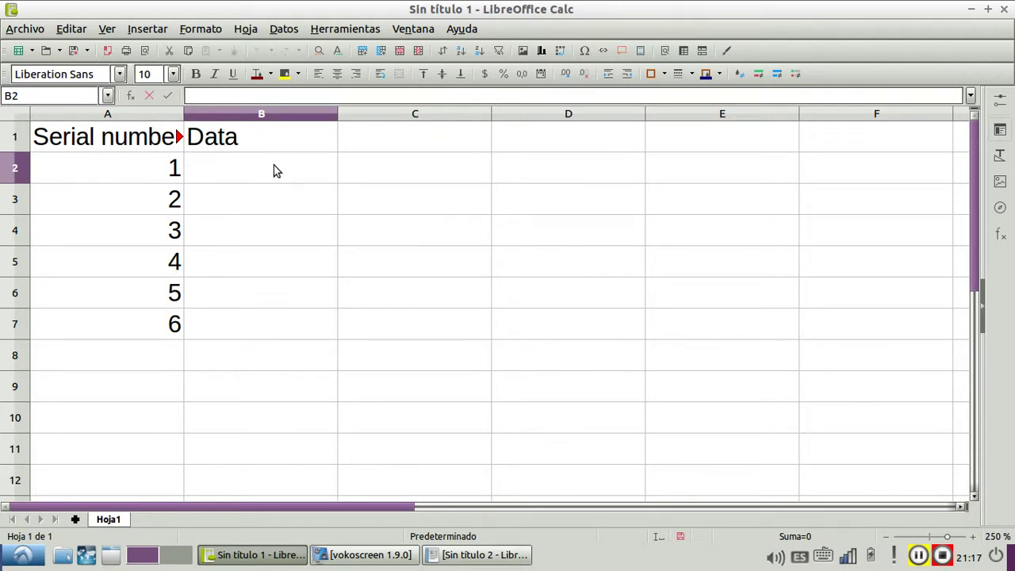
{"action": "type", "text": "4"}
{"action": "type", "text": "30"}
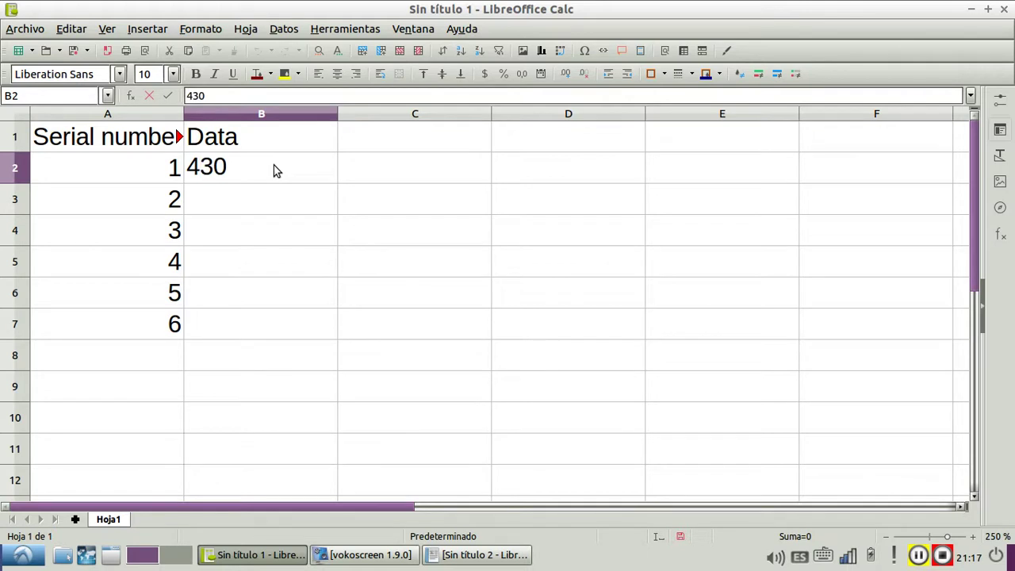
{"action": "left_click", "coordinate": [274, 197]}
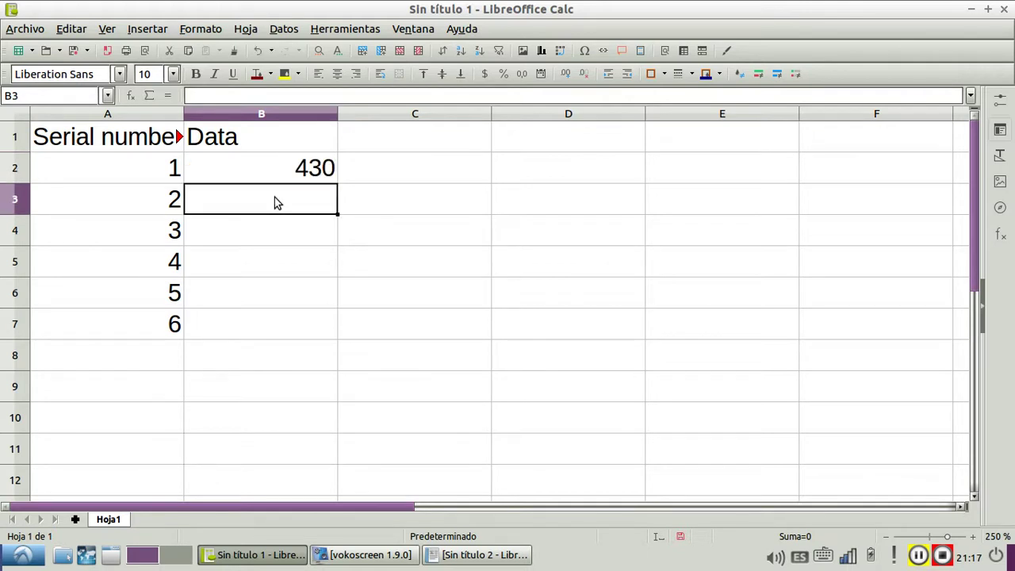
{"action": "type", "text": "600"}
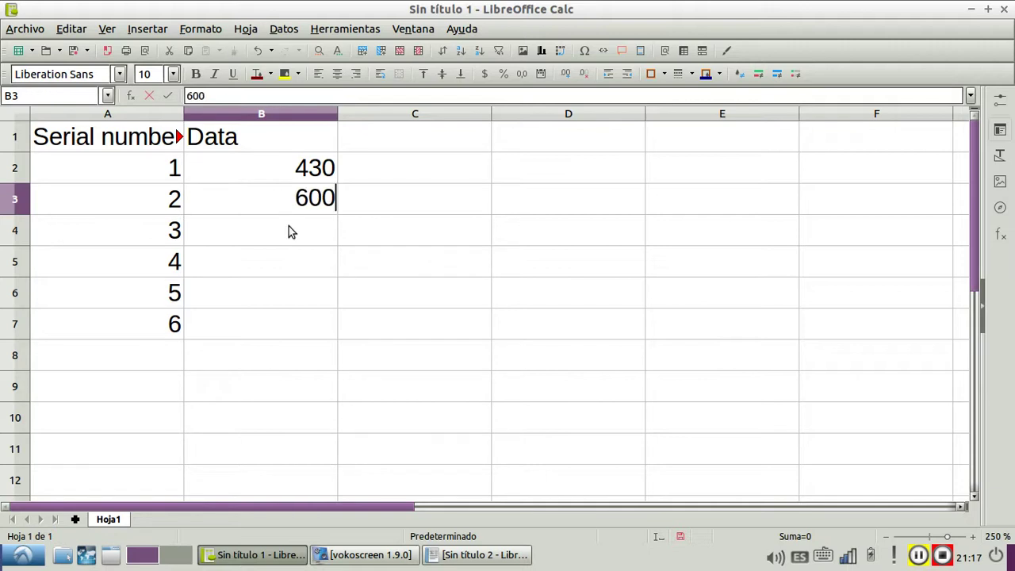
{"action": "left_click", "coordinate": [289, 230]}
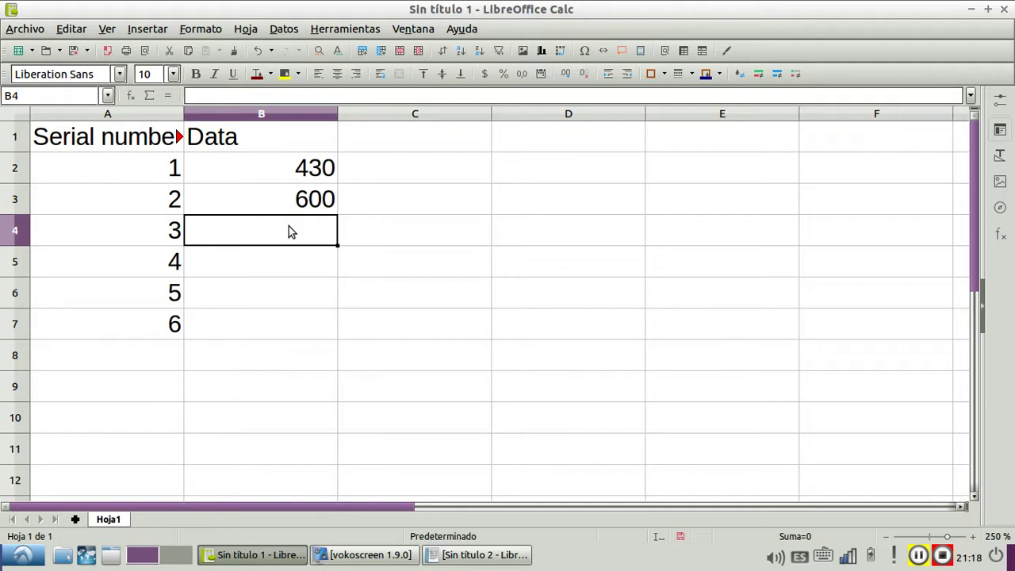
{"action": "type", "text": "3"}
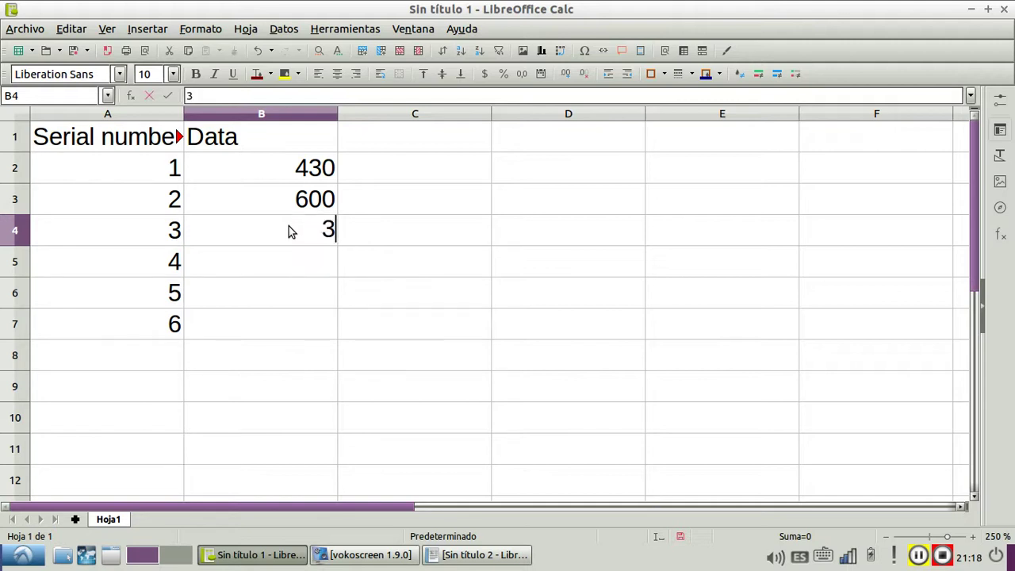
{"action": "type", "text": "00"}
{"action": "left_click", "coordinate": [297, 264]}
{"action": "double_click", "coordinate": [298, 264]}
{"action": "type", "text": "200"}
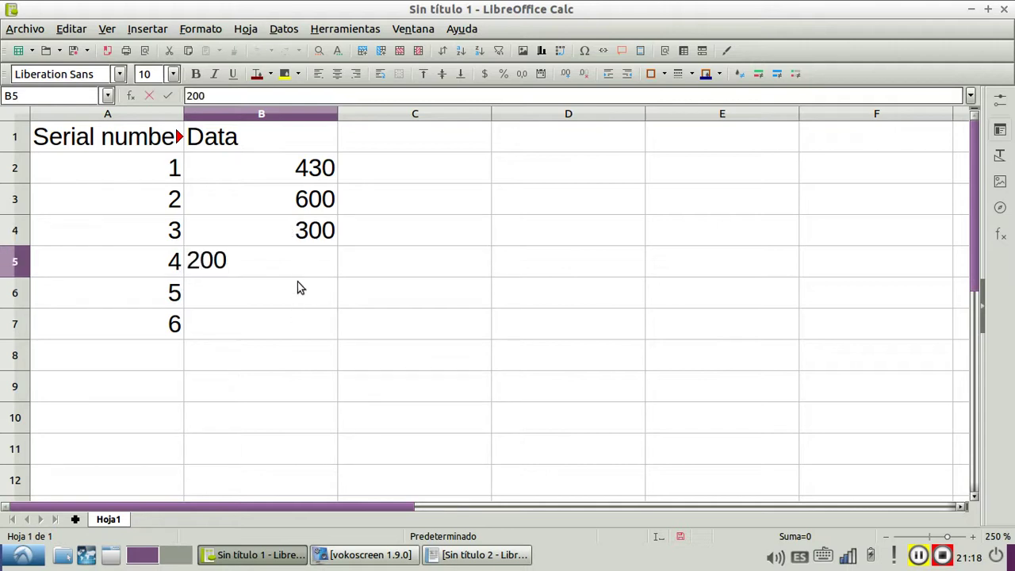
{"action": "left_click", "coordinate": [297, 282]}
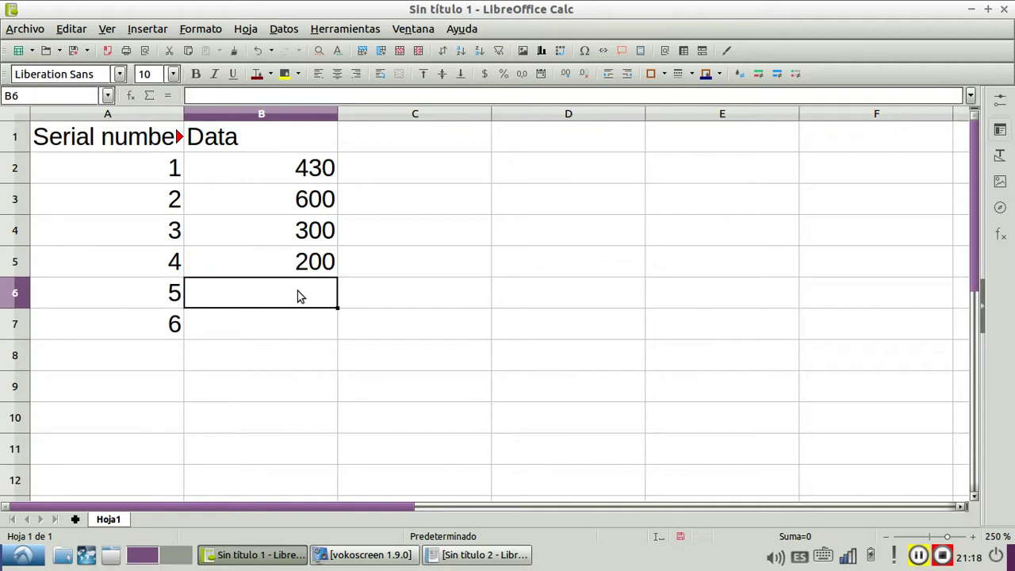
{"action": "type", "text": "50"}
{"action": "left_click", "coordinate": [298, 335]}
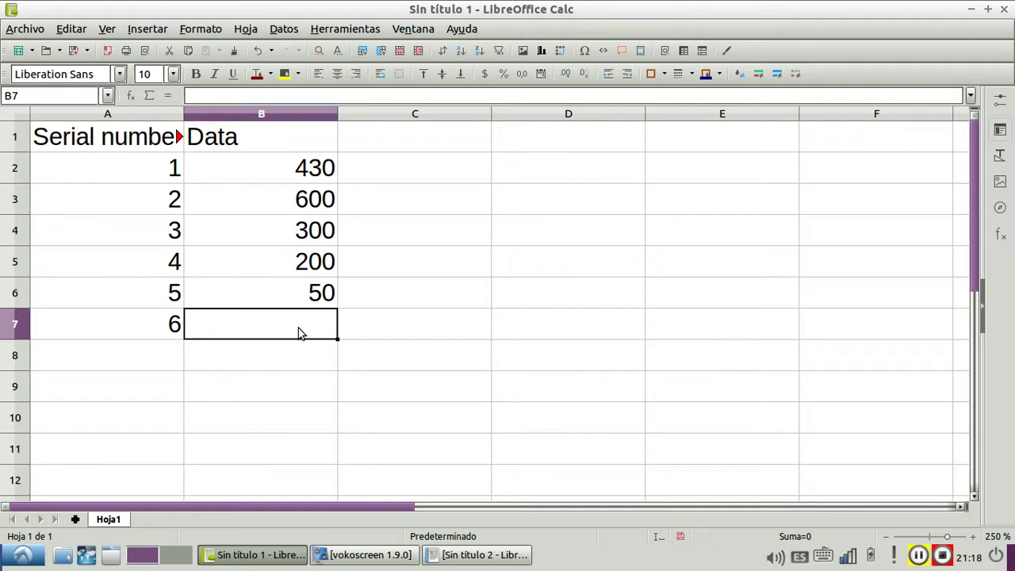
{"action": "type", "text": "700"}
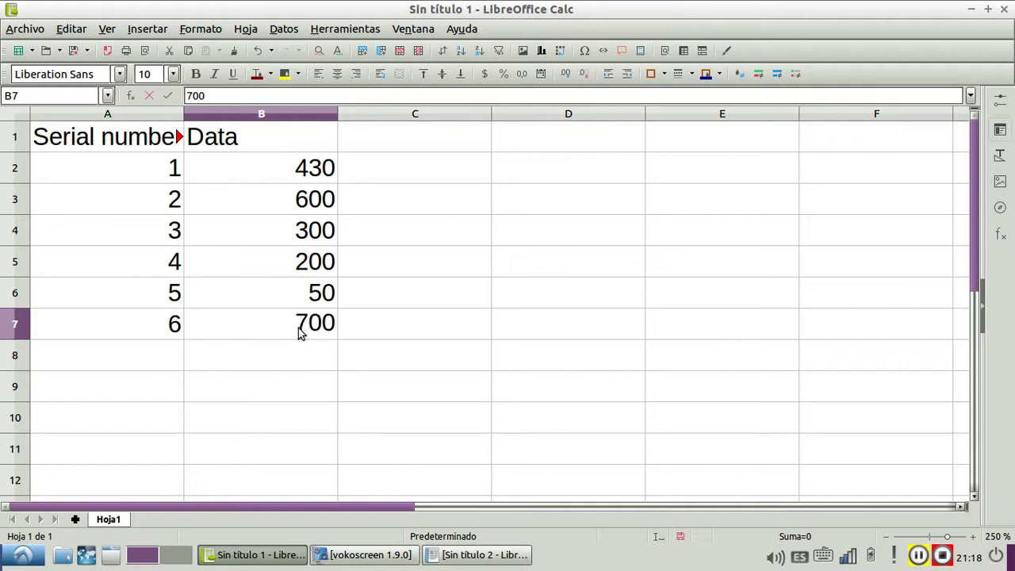
Label cell A8 'total' and start editing cell B8.
{"action": "double_click", "coordinate": [120, 367]}
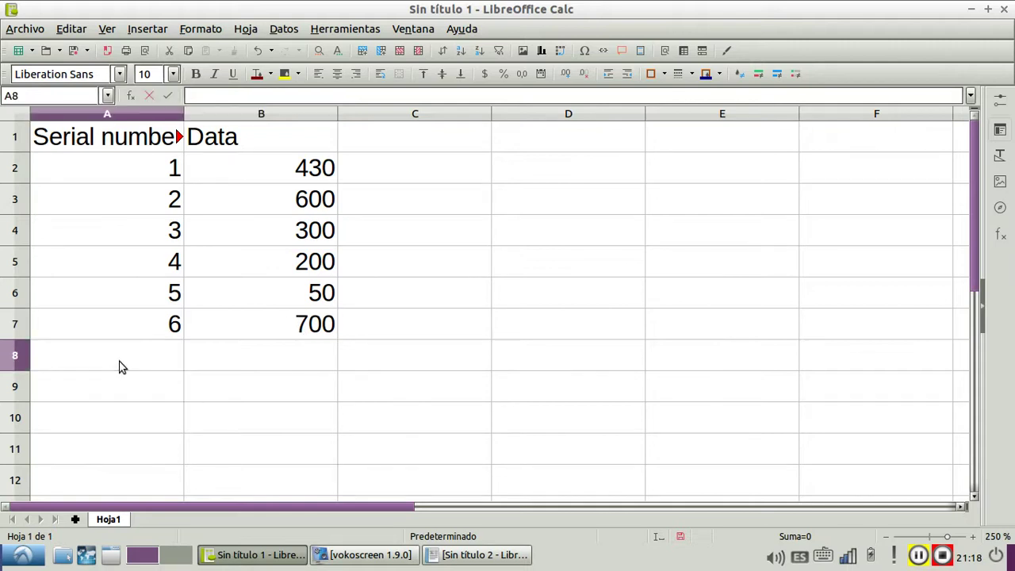
{"action": "type", "text": "t"}
{"action": "type", "text": "otal"}
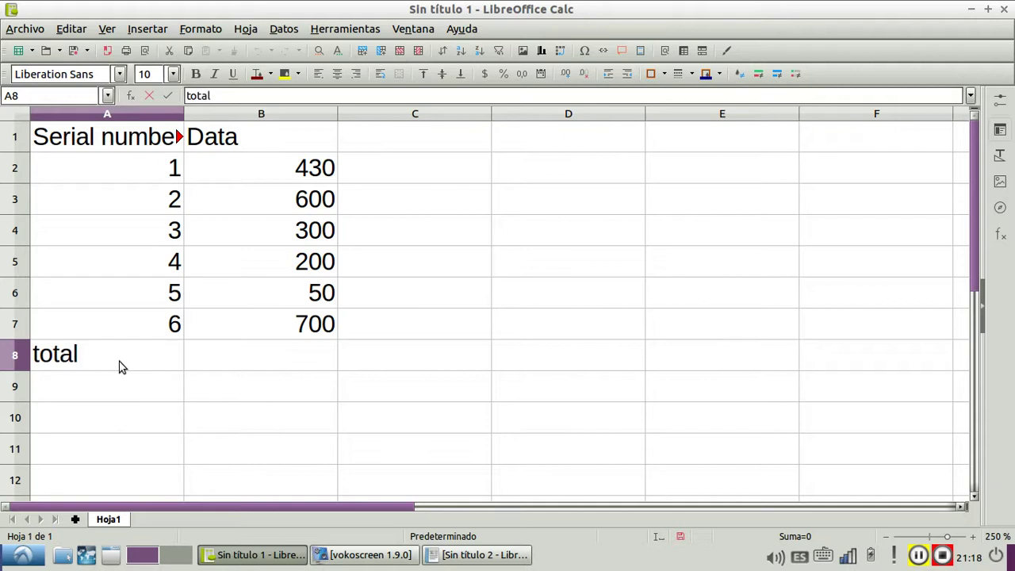
{"action": "left_click", "coordinate": [226, 362]}
{"action": "double_click", "coordinate": [226, 363]}
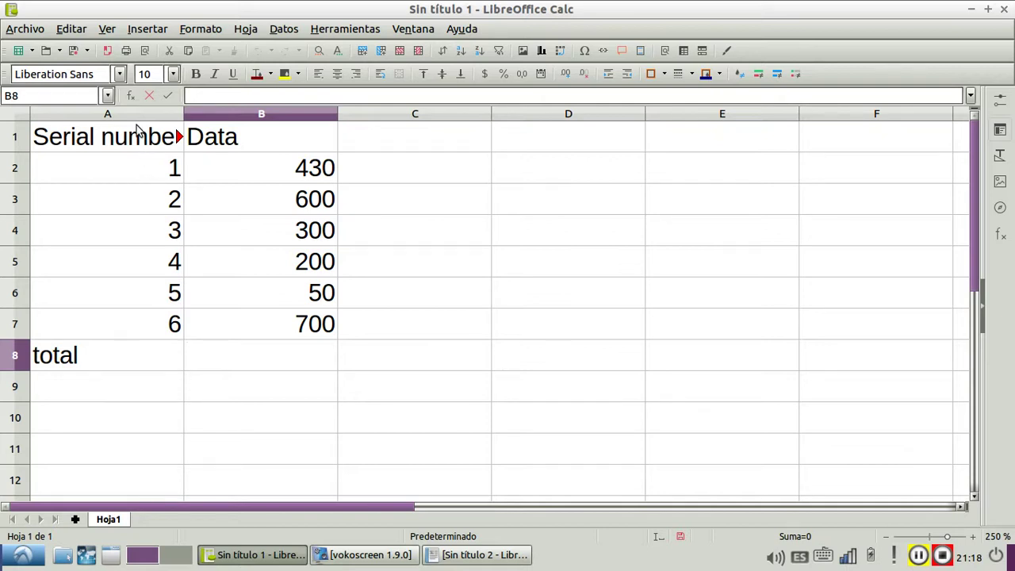
Insert =SUMA(B2:B7) in B8 with the Function Wizard, giving the total 2280.
{"action": "left_click", "coordinate": [132, 95]}
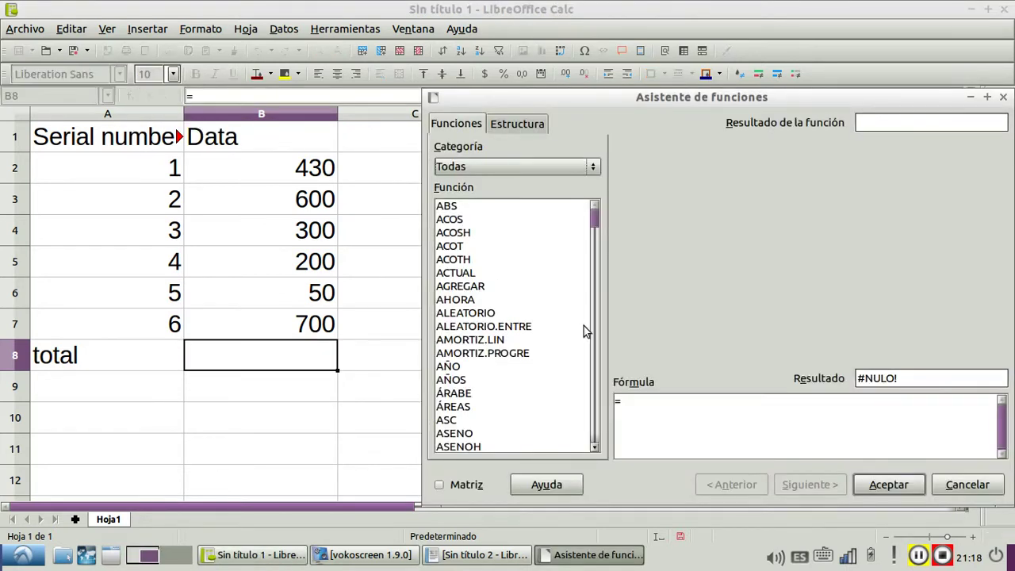
{"action": "left_click", "coordinate": [513, 162]}
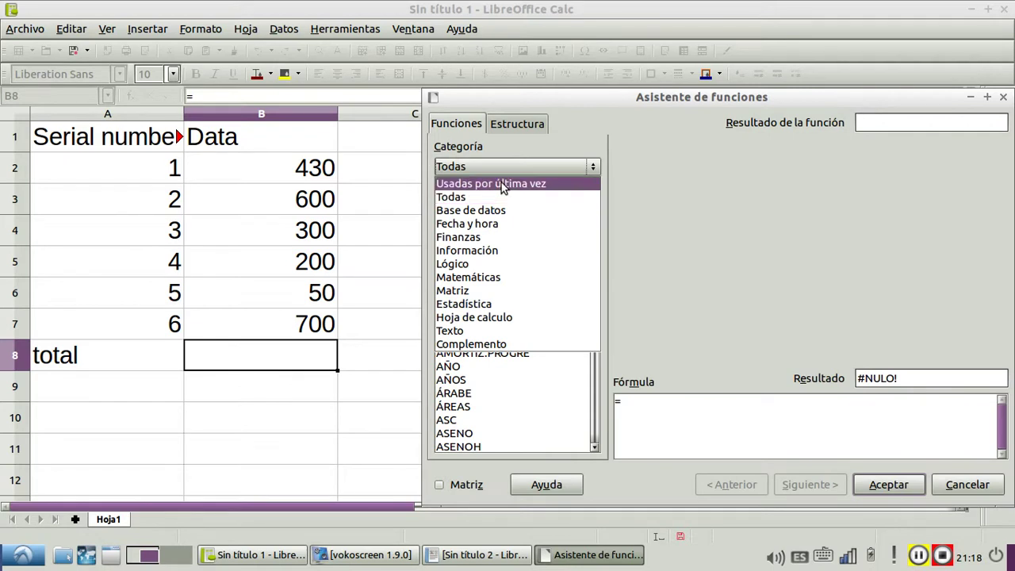
{"action": "left_click", "coordinate": [501, 183]}
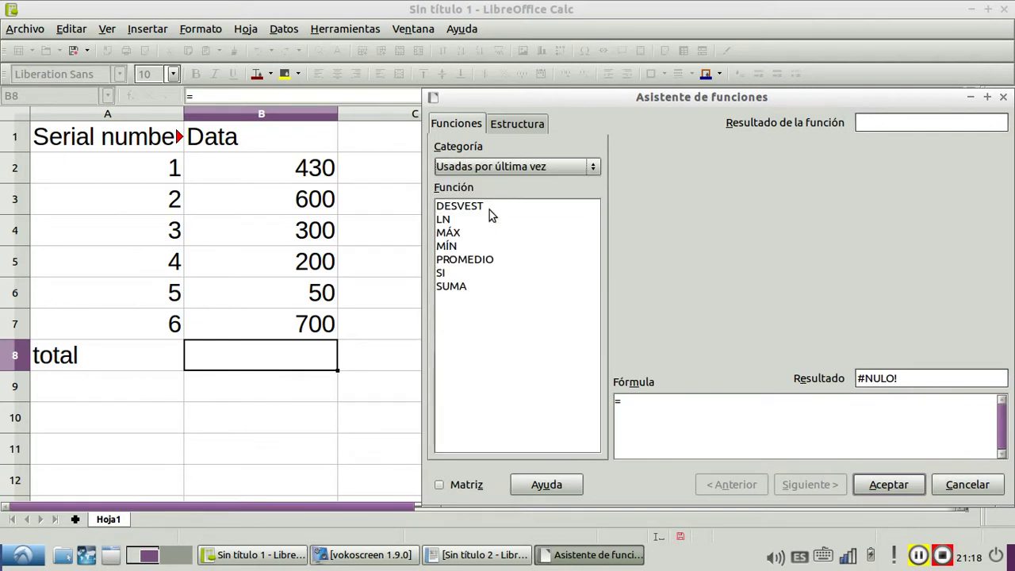
{"action": "left_click", "coordinate": [456, 288]}
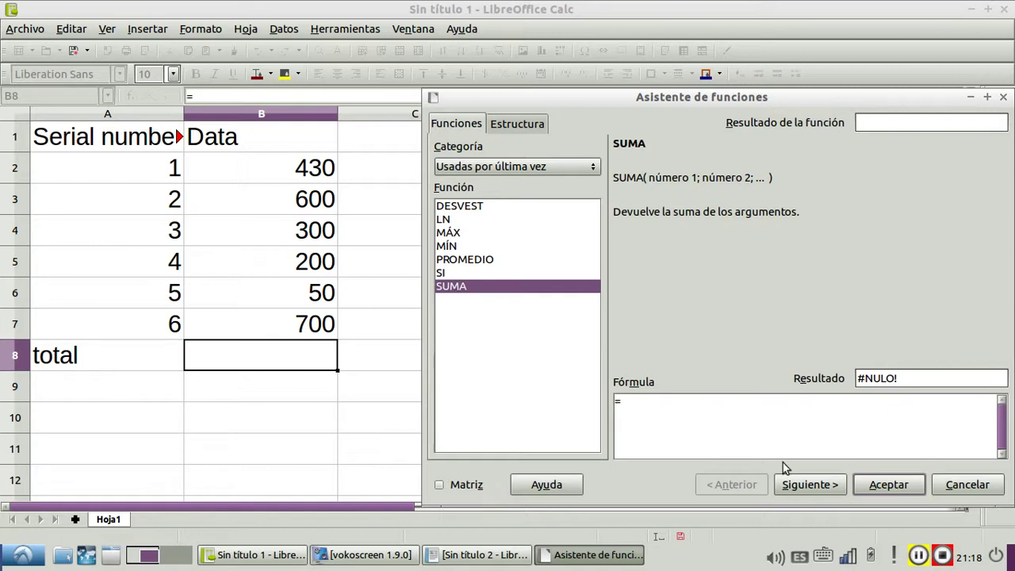
{"action": "left_click", "coordinate": [820, 489]}
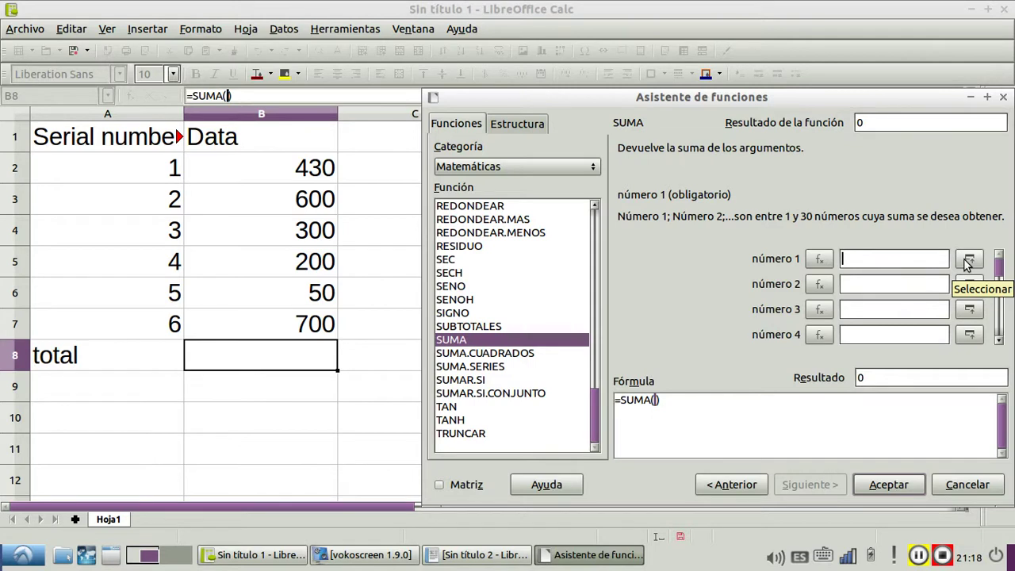
{"action": "left_click", "coordinate": [967, 262]}
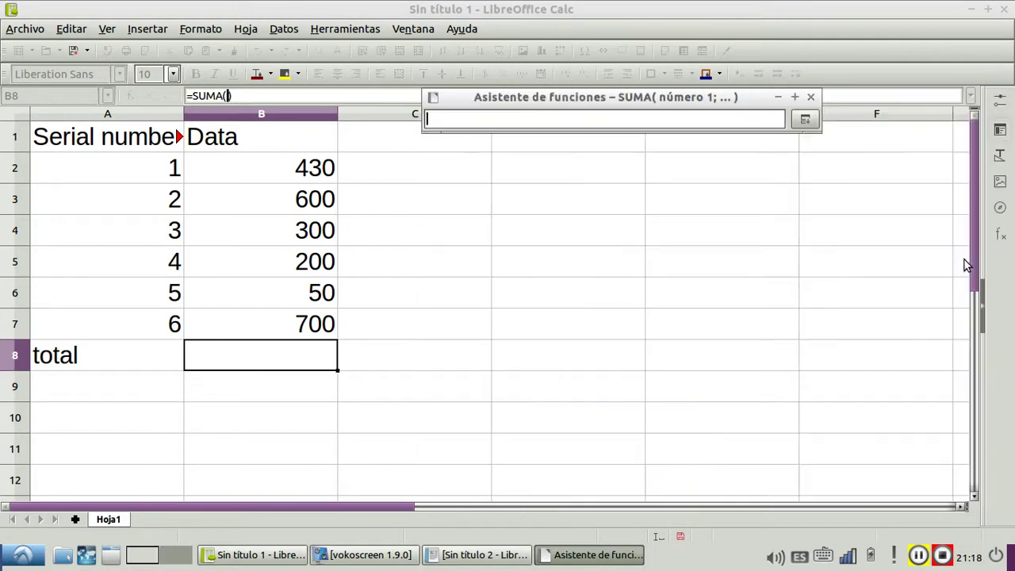
{"action": "left_click", "coordinate": [805, 121]}
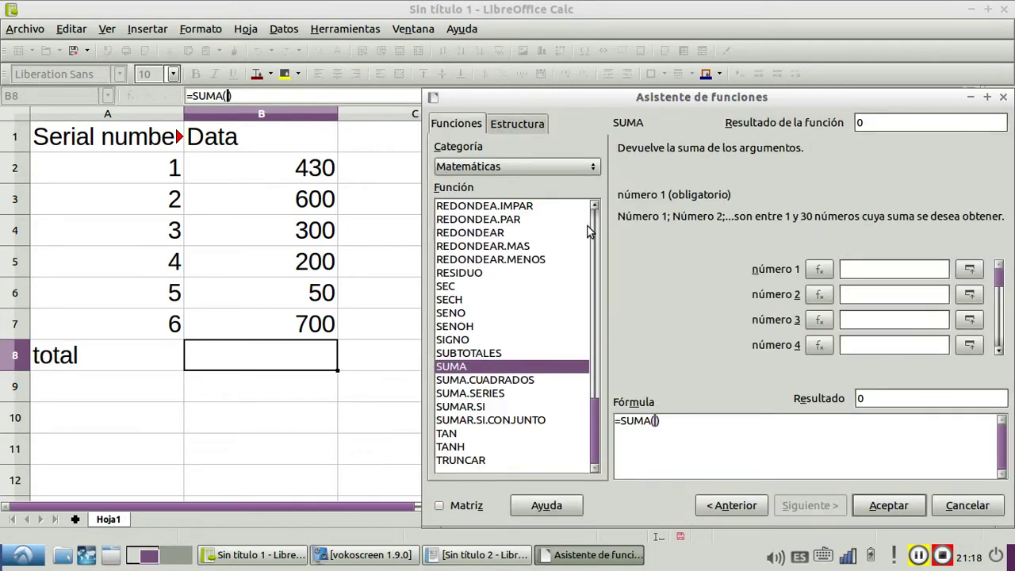
{"action": "left_click", "coordinate": [970, 269]}
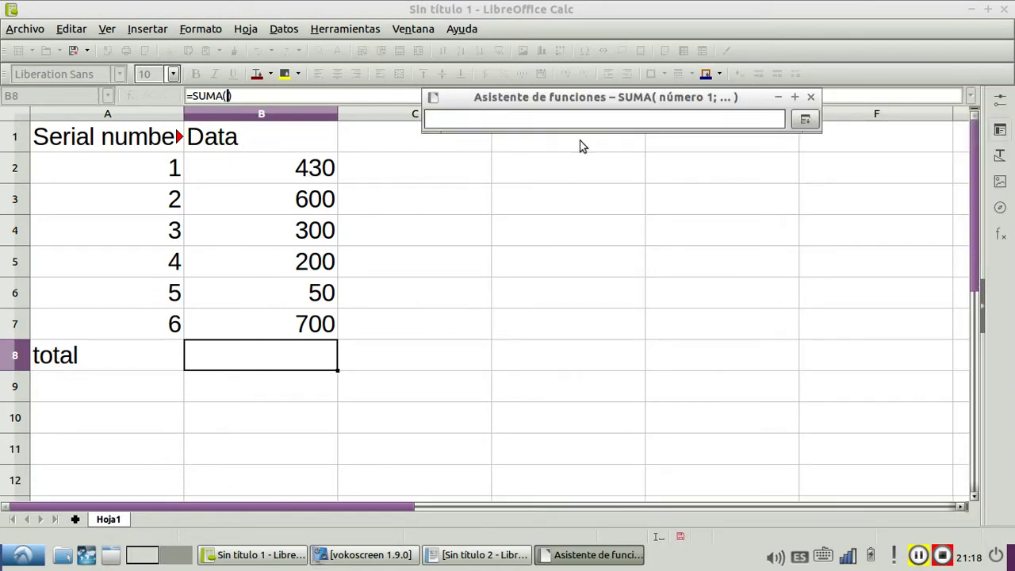
{"action": "left_click_drag", "start_coordinate": [288, 177], "coordinate": [294, 318]}
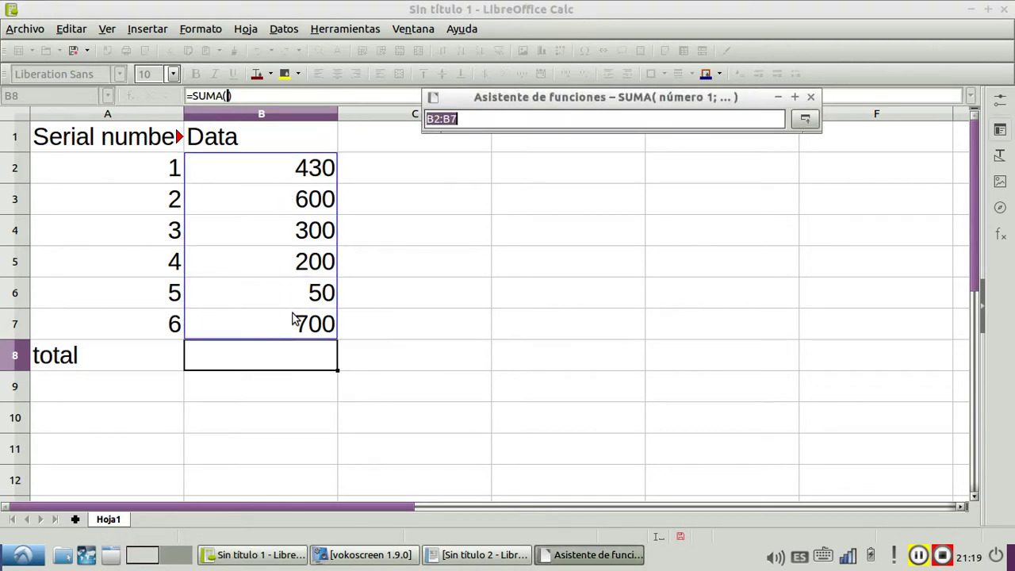
{"action": "left_click", "coordinate": [805, 121]}
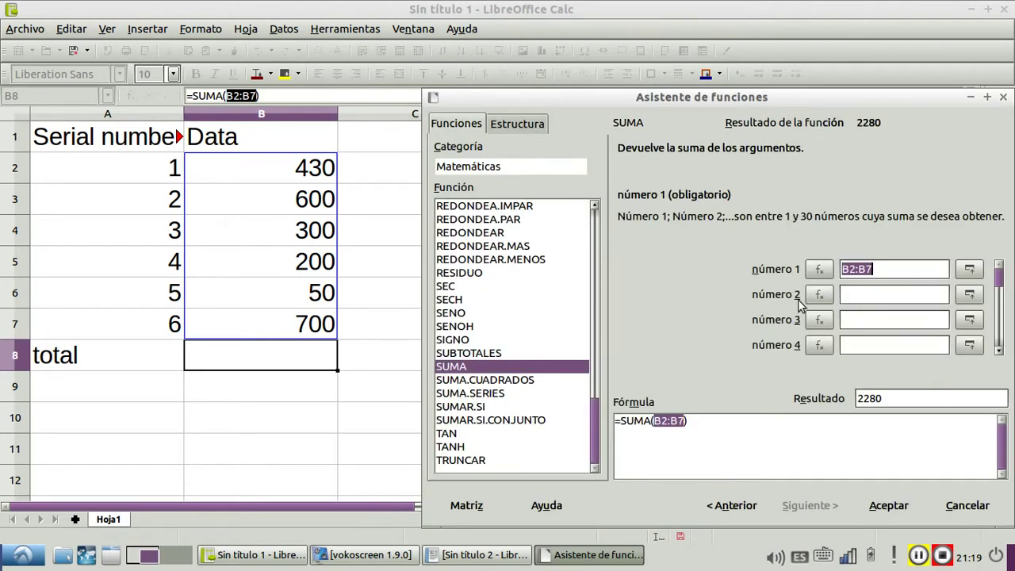
{"action": "left_click", "coordinate": [875, 507]}
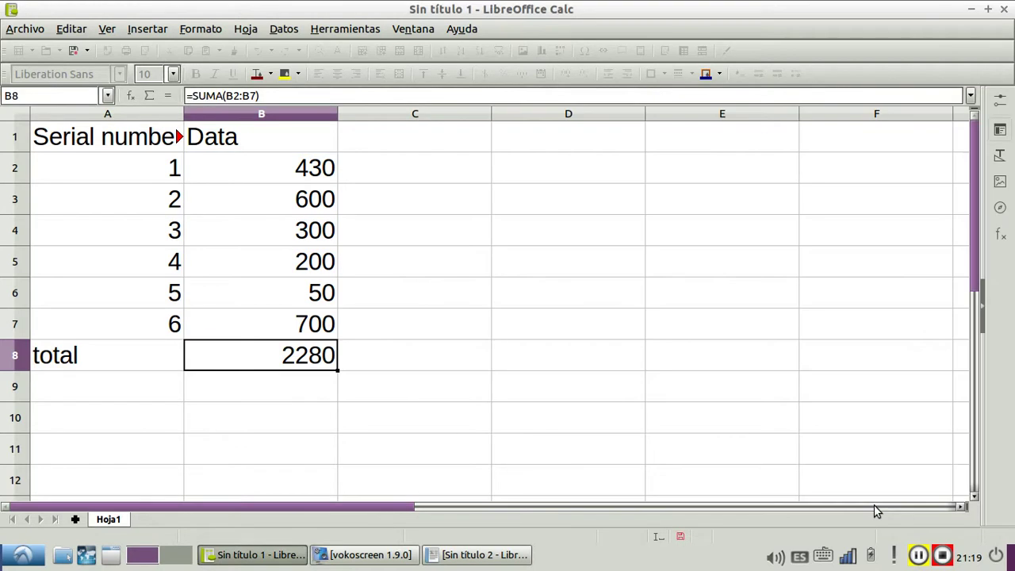
{"action": "left_click", "coordinate": [277, 394]}
Type the label 'average' into cell A9.
{"action": "left_click", "coordinate": [100, 389]}
{"action": "double_click", "coordinate": [100, 390]}
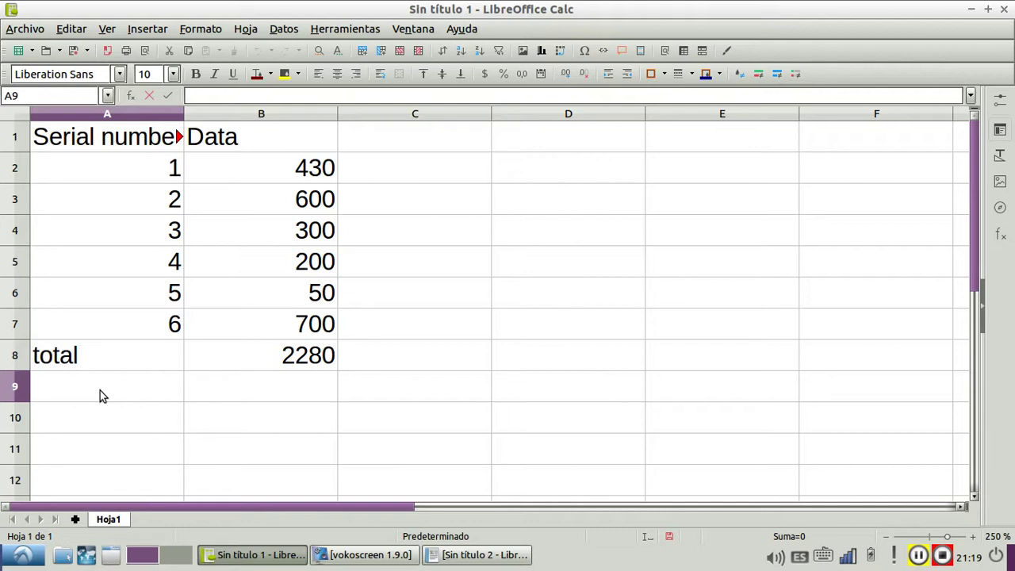
{"action": "type", "text": "avera"}
{"action": "type", "text": "ge"}
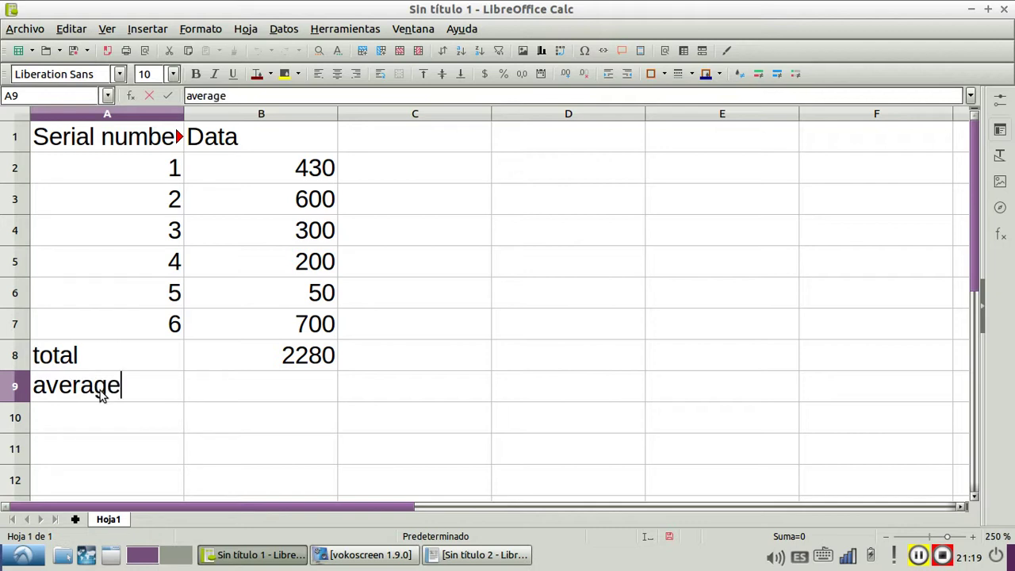
{"action": "left_click", "coordinate": [269, 394]}
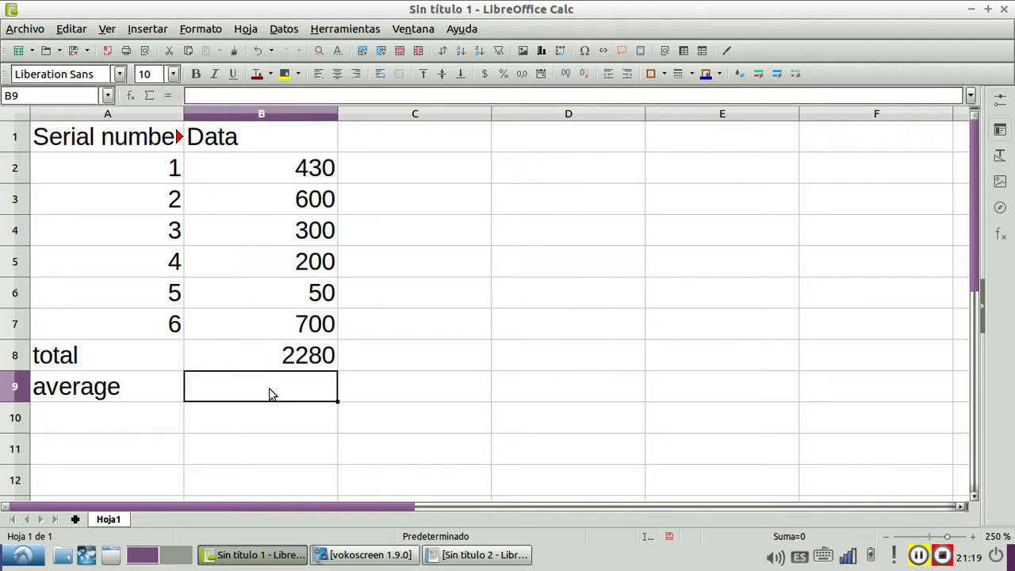
Enter =PROMEDIO(B2:B7) in B9 using the Function Wizard's recently used list, giving 380.
{"action": "left_click", "coordinate": [131, 96]}
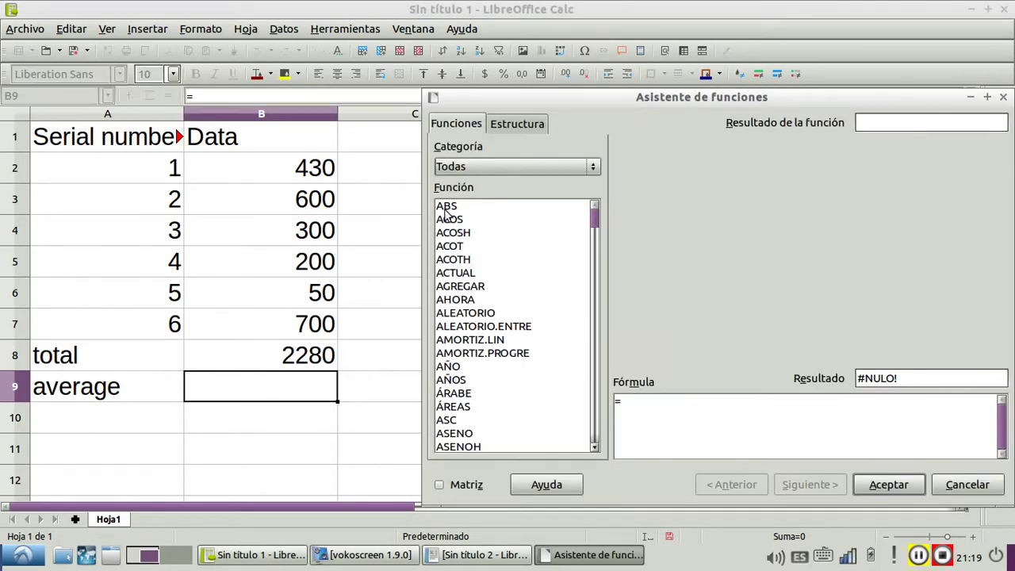
{"action": "left_click", "coordinate": [495, 165]}
{"action": "left_click", "coordinate": [489, 181]}
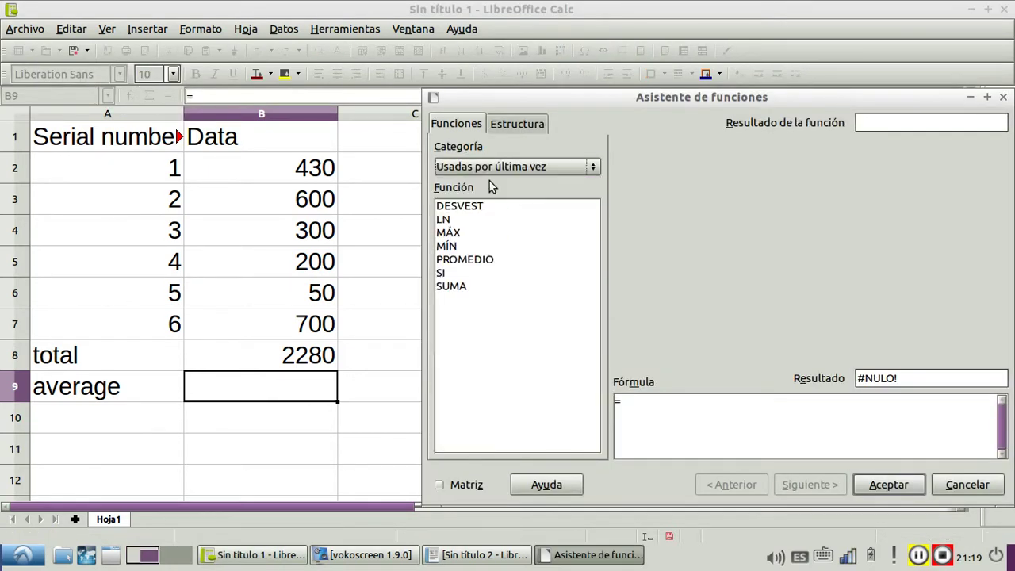
{"action": "left_click", "coordinate": [472, 261]}
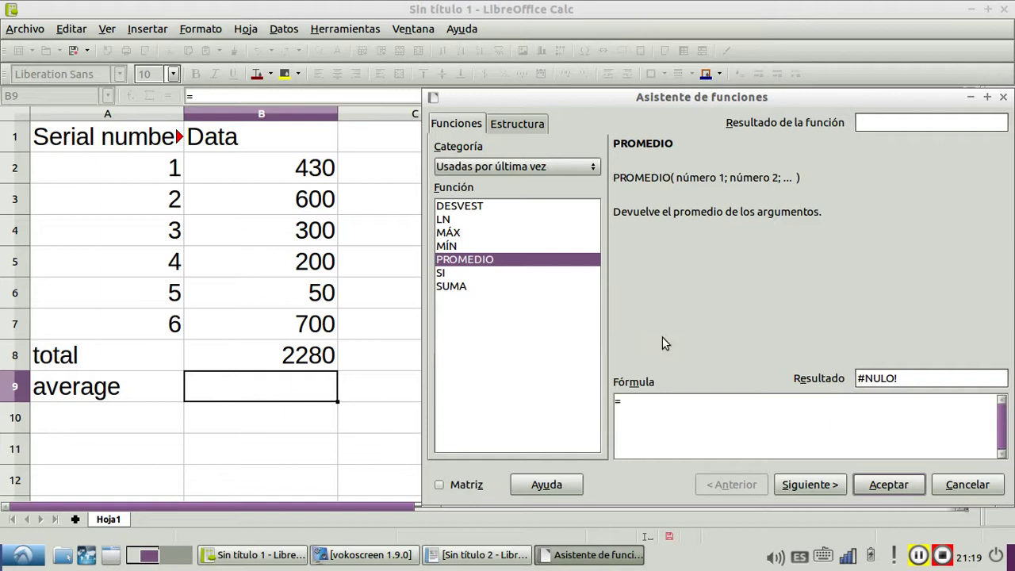
{"action": "left_click", "coordinate": [801, 484]}
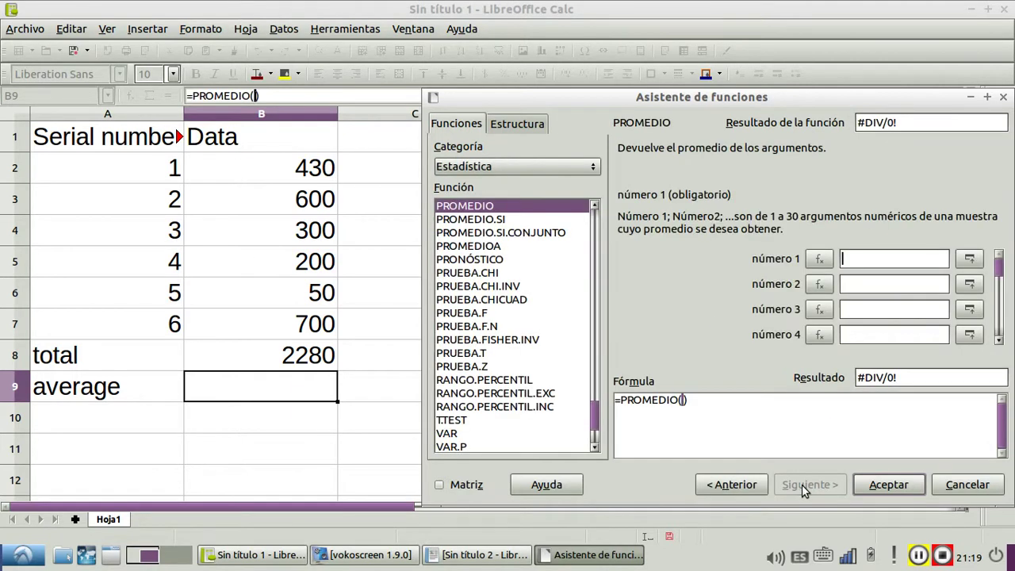
{"action": "left_click", "coordinate": [967, 263]}
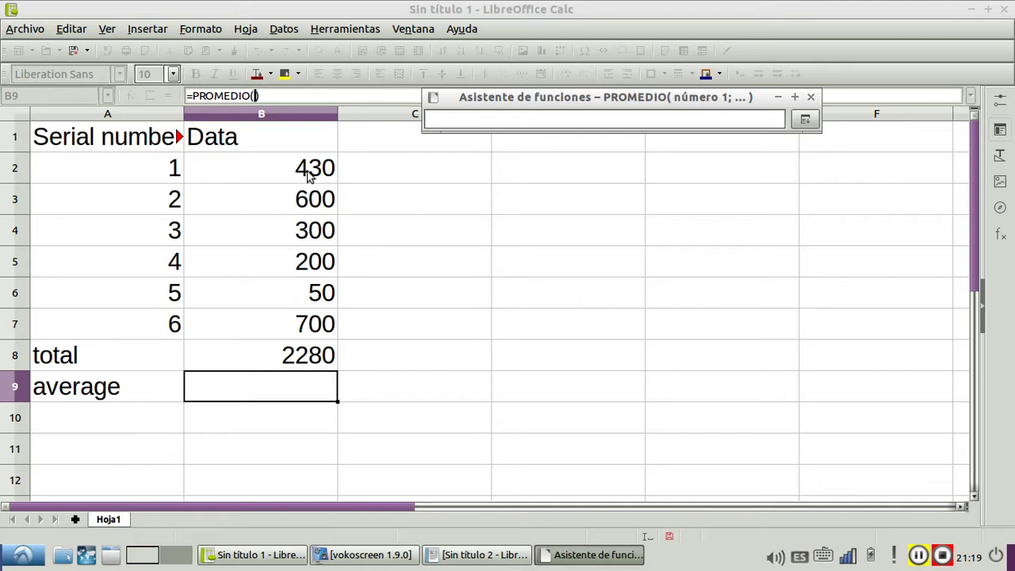
{"action": "left_click_drag", "start_coordinate": [307, 175], "coordinate": [309, 336]}
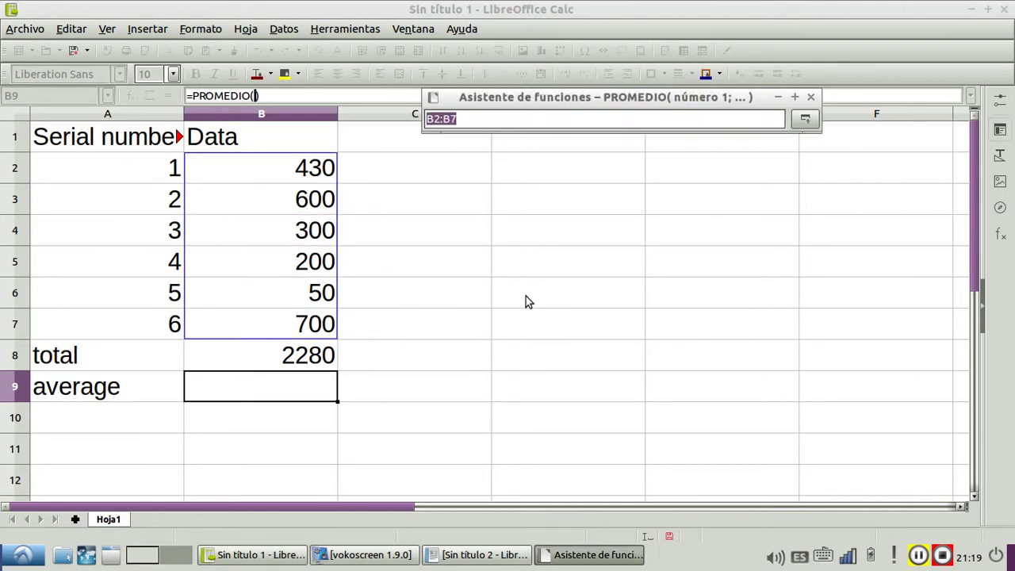
{"action": "left_click", "coordinate": [805, 119]}
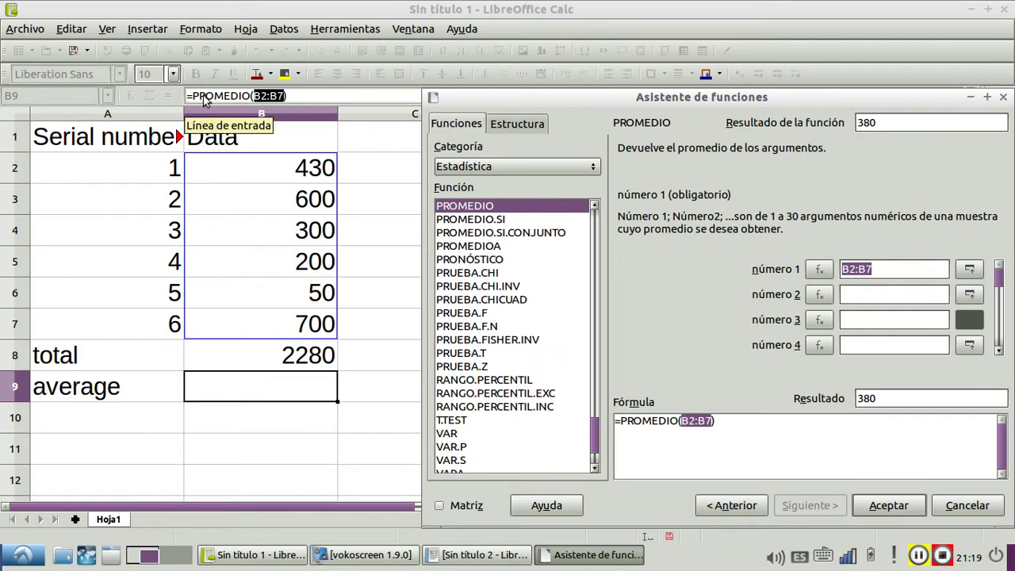
{"action": "left_click", "coordinate": [278, 97]}
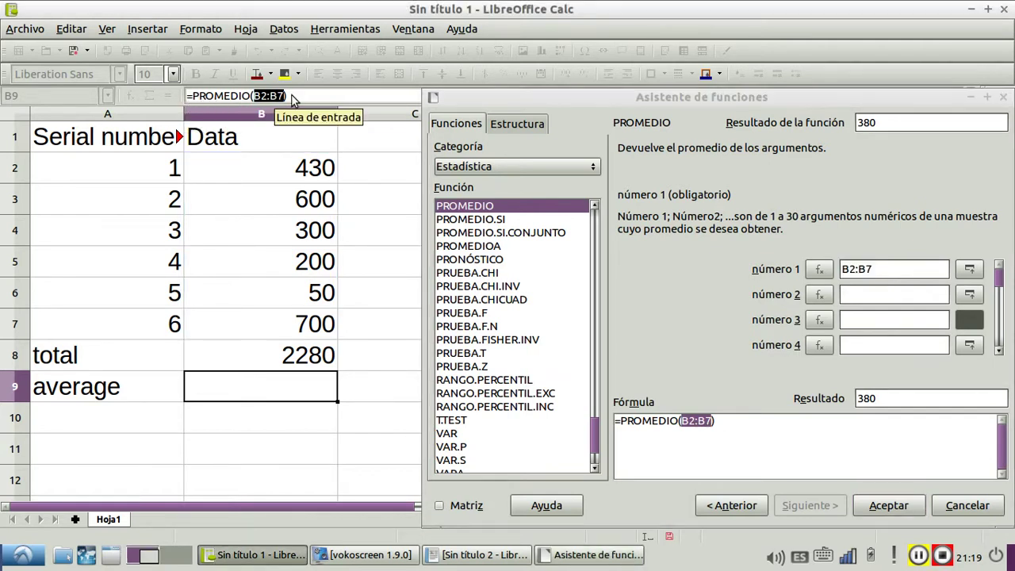
{"action": "left_click", "coordinate": [895, 504]}
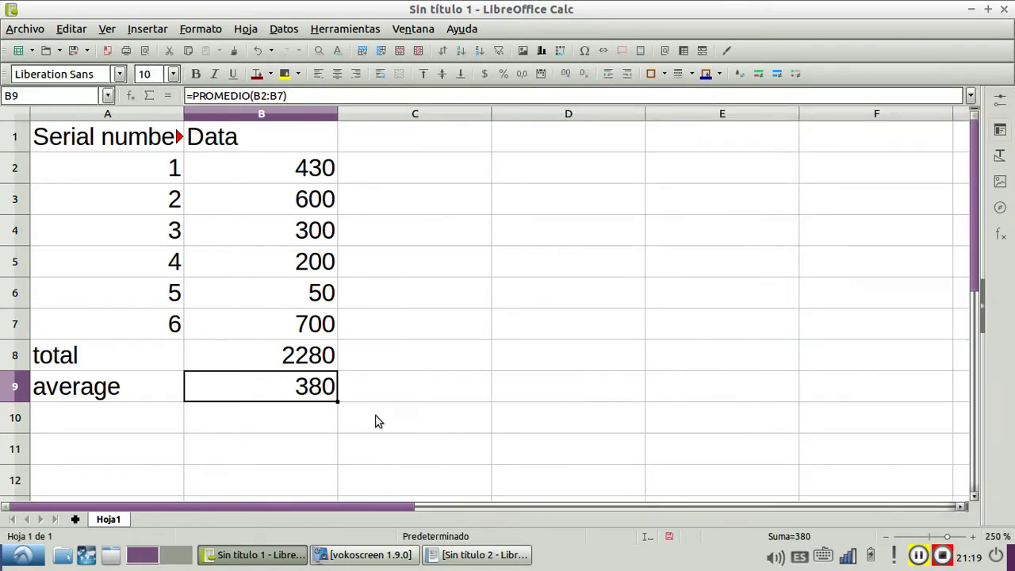
Label cell A10 'sd', correcting the AutoInput suggestion, and move to B10.
{"action": "left_click", "coordinate": [57, 422]}
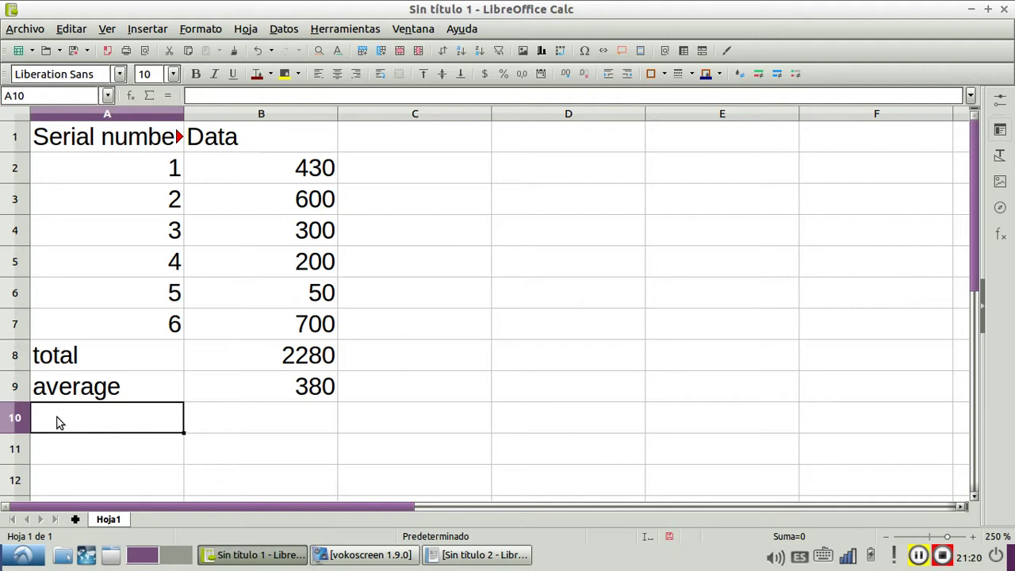
{"action": "type", "text": "s"}
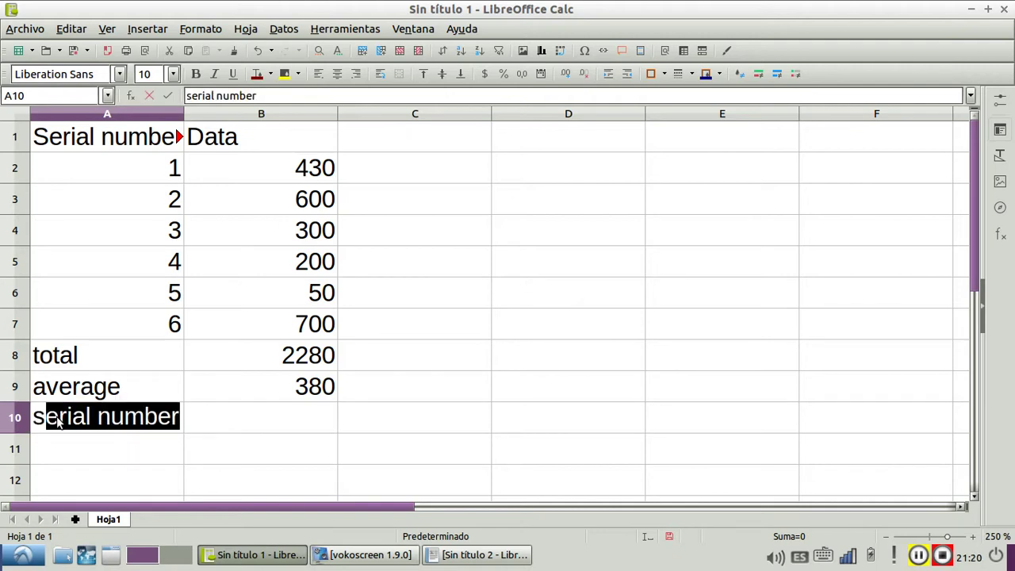
{"action": "type", "text": "ta"}
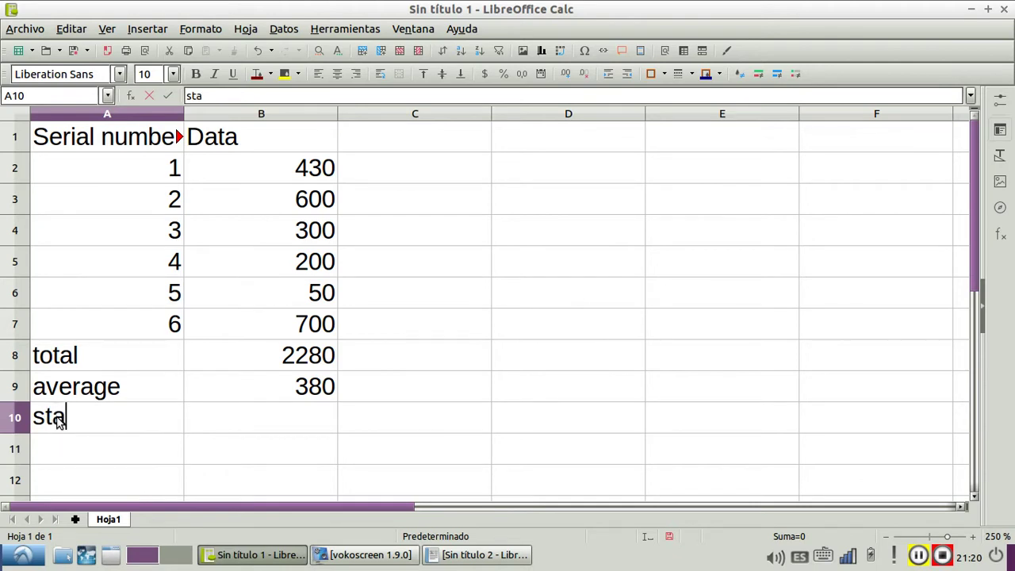
{"action": "key", "text": "BackSpace"}
{"action": "key", "text": "BackSpace"}
{"action": "type", "text": "d"}
{"action": "left_click", "coordinate": [264, 421]}
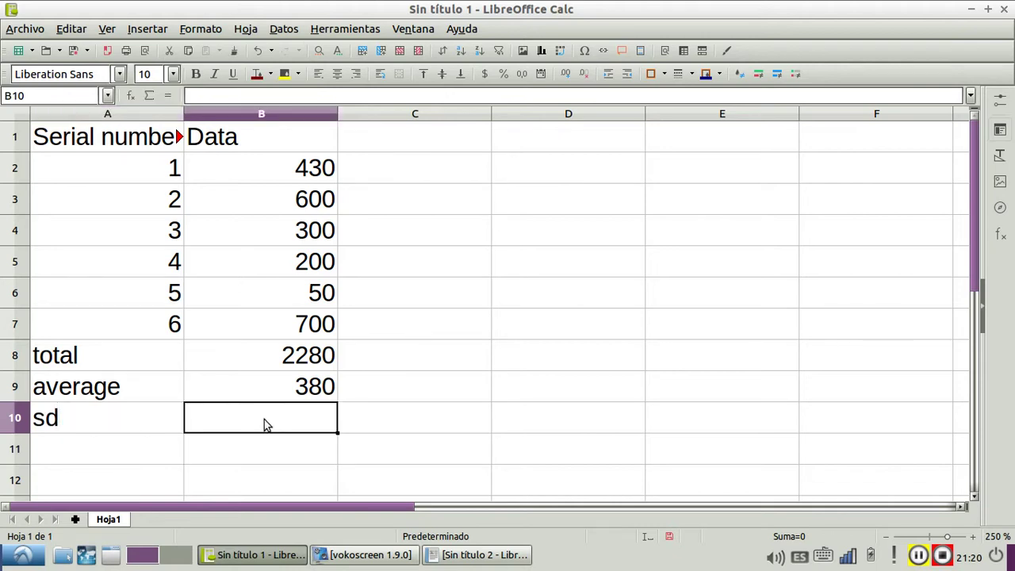
Enter =DESVEST(B2:B7) in B10 through the Function Wizard, showing 245,3568829.
{"action": "left_click", "coordinate": [135, 94]}
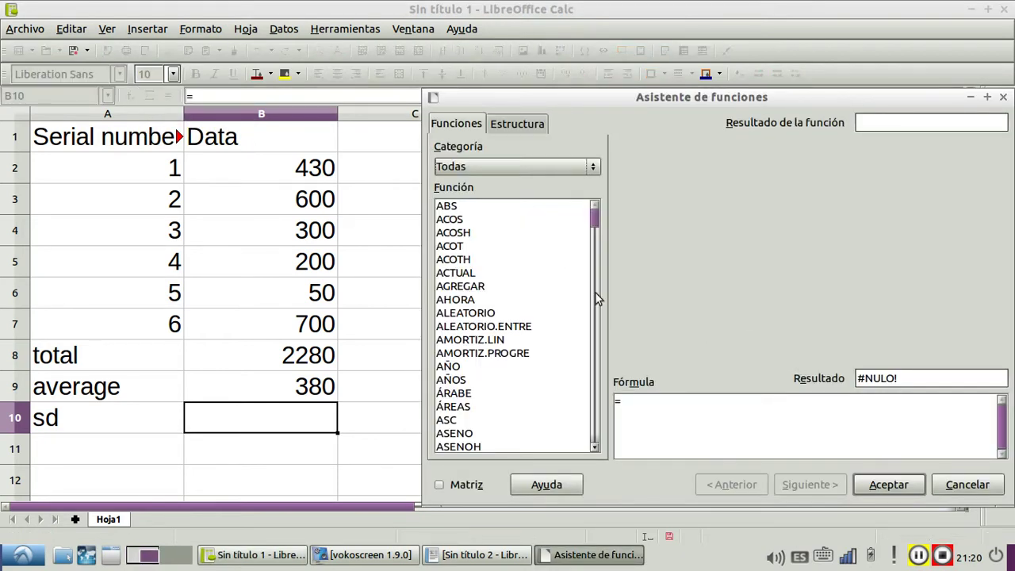
{"action": "left_click", "coordinate": [537, 170]}
{"action": "left_click", "coordinate": [523, 185]}
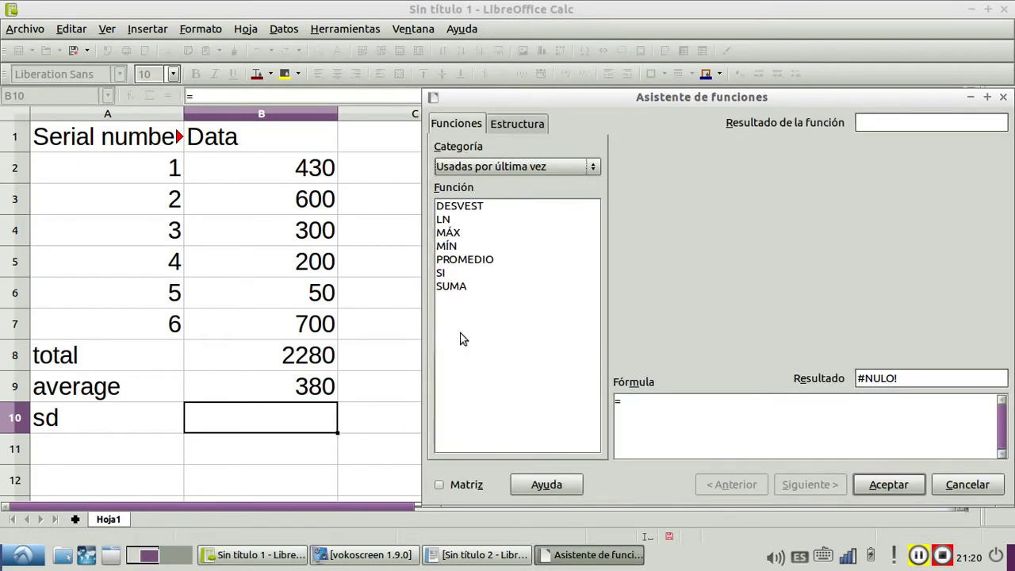
{"action": "left_click", "coordinate": [470, 208]}
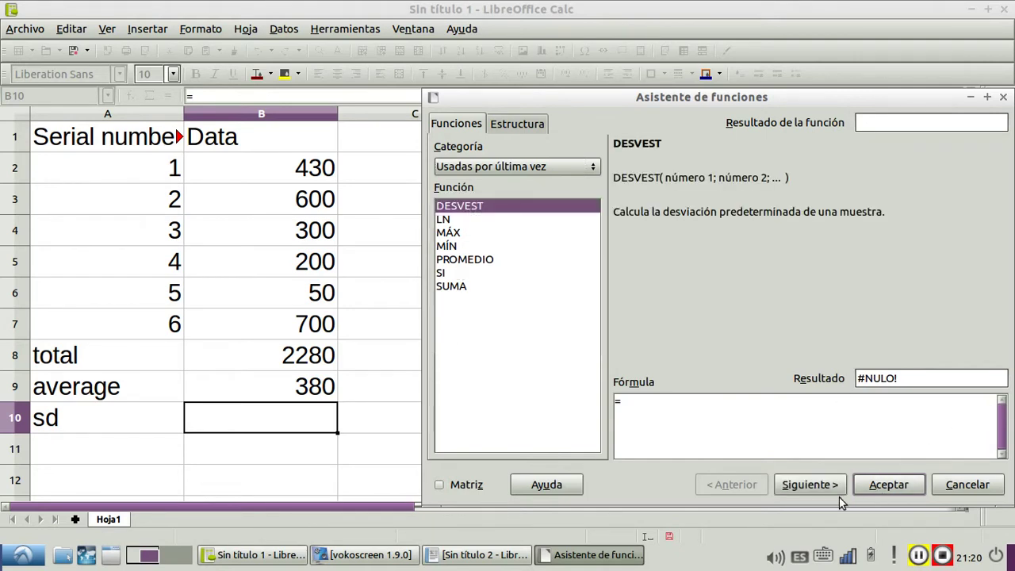
{"action": "left_click", "coordinate": [812, 486]}
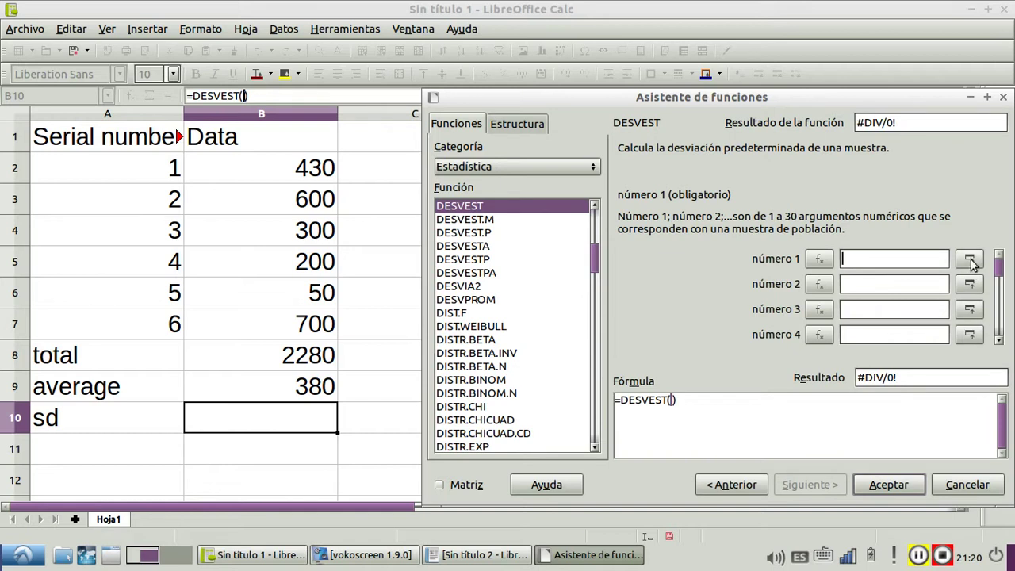
{"action": "left_click", "coordinate": [970, 260]}
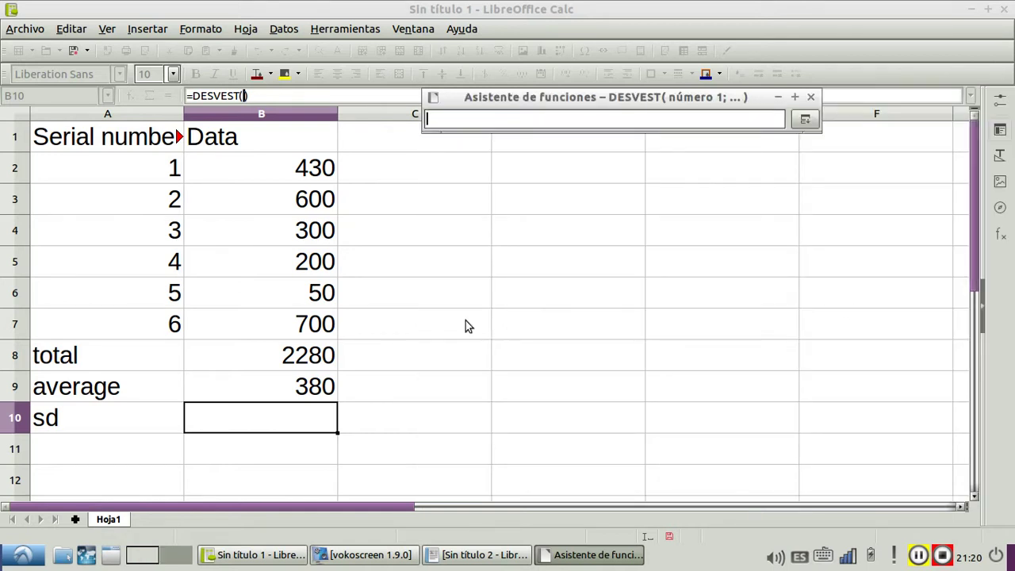
{"action": "left_click_drag", "start_coordinate": [301, 174], "coordinate": [310, 322]}
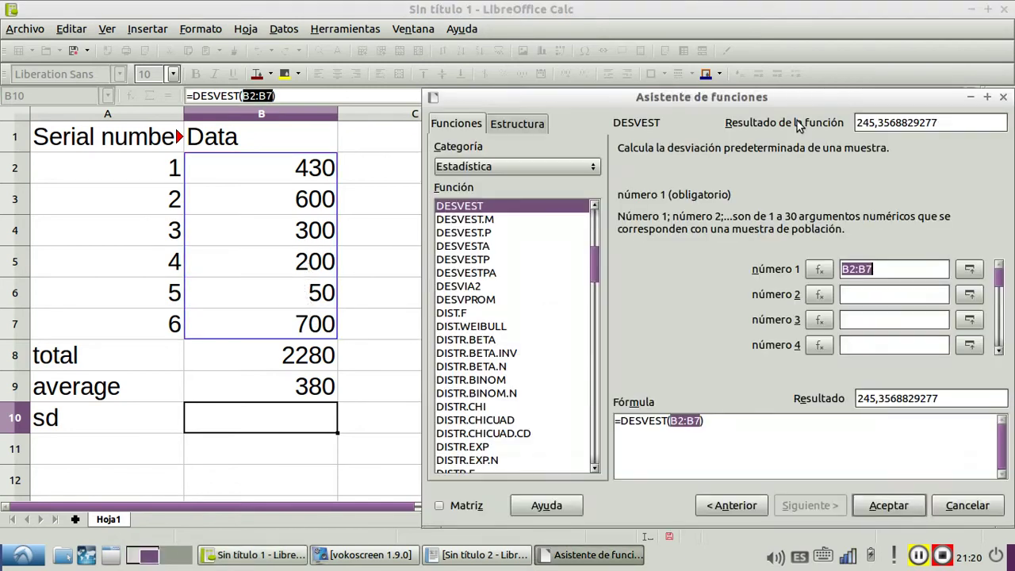
{"action": "left_click", "coordinate": [804, 119]}
{"action": "left_click", "coordinate": [885, 504]}
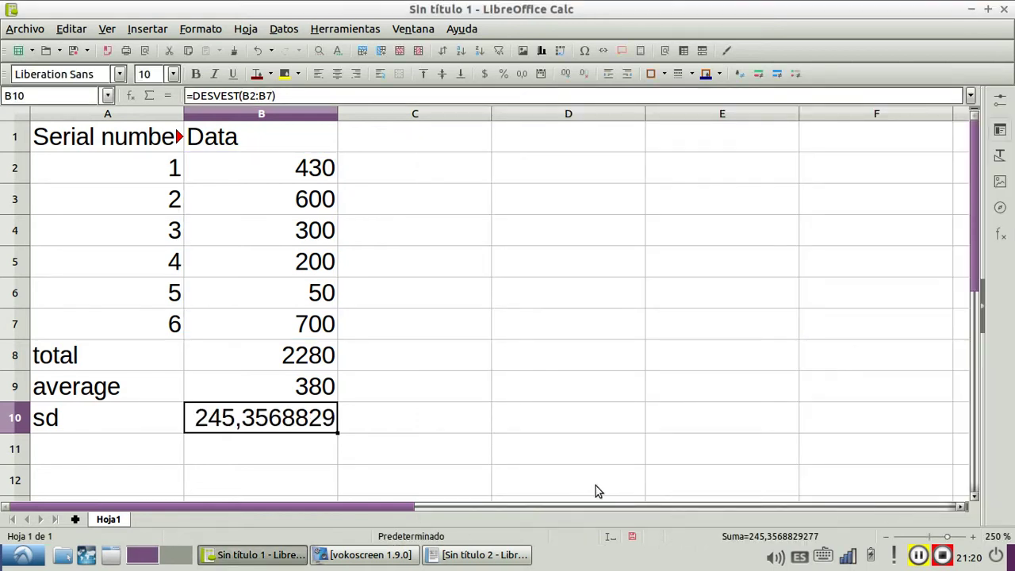
Select an empty cell, then bring the Writer document 'Sin título 2' to the front.
{"action": "left_click", "coordinate": [436, 431]}
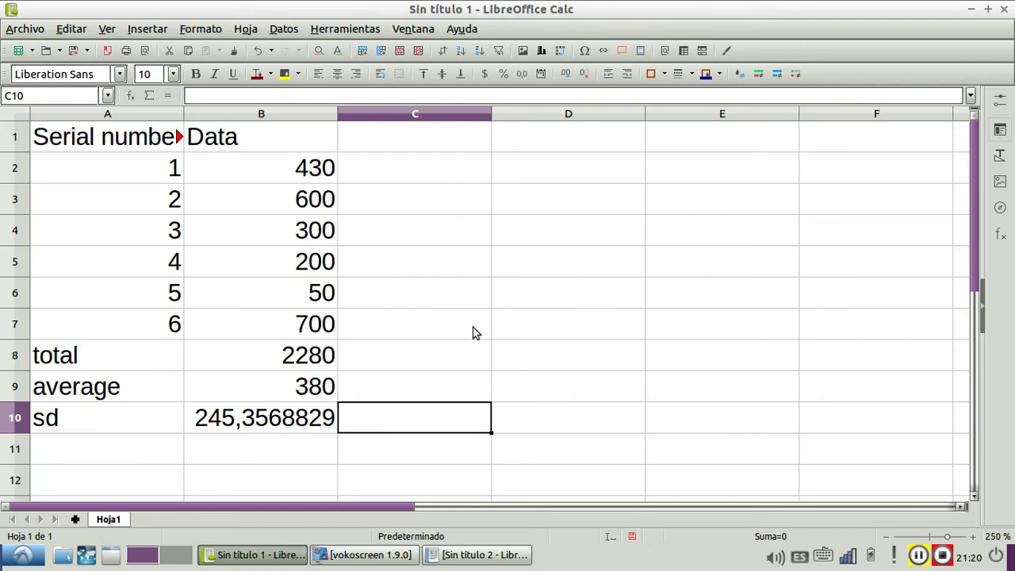
{"action": "left_click", "coordinate": [453, 558]}
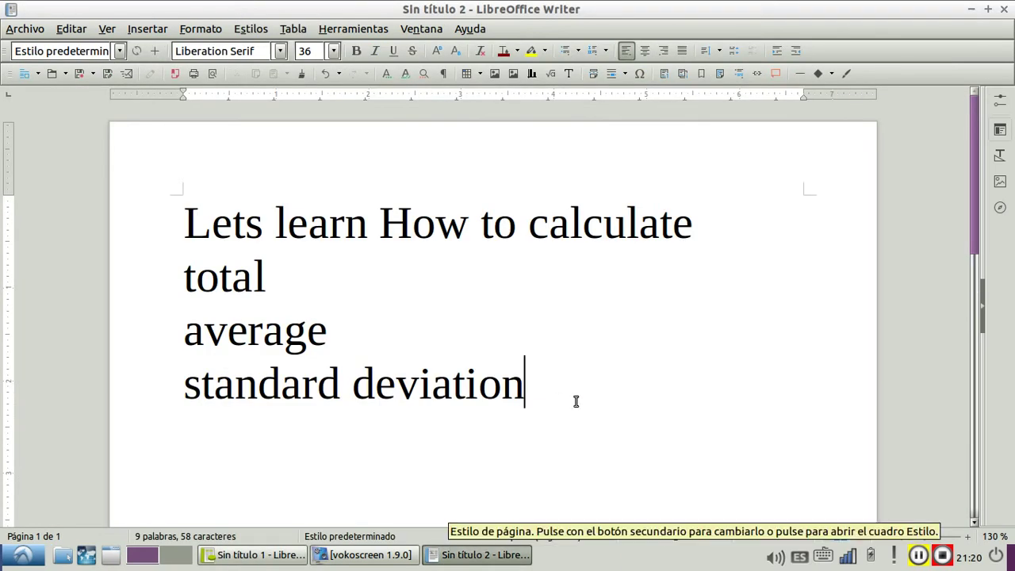
Add an empty line after 'standard deviation' in the Writer document.
{"action": "key", "text": "Return"}
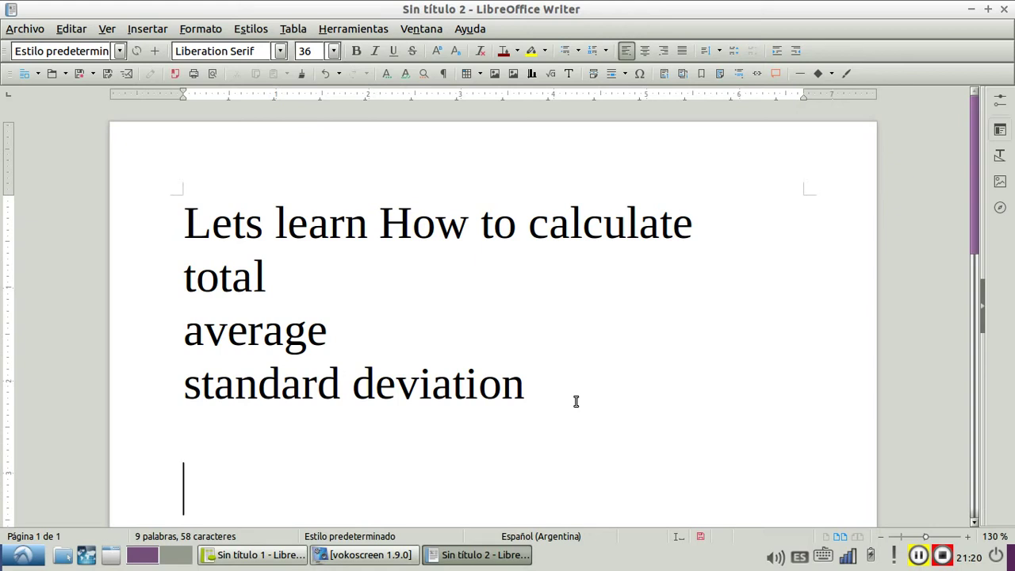
{"action": "type", "text": "Y"}
{"action": "key", "text": "BackSpace"}
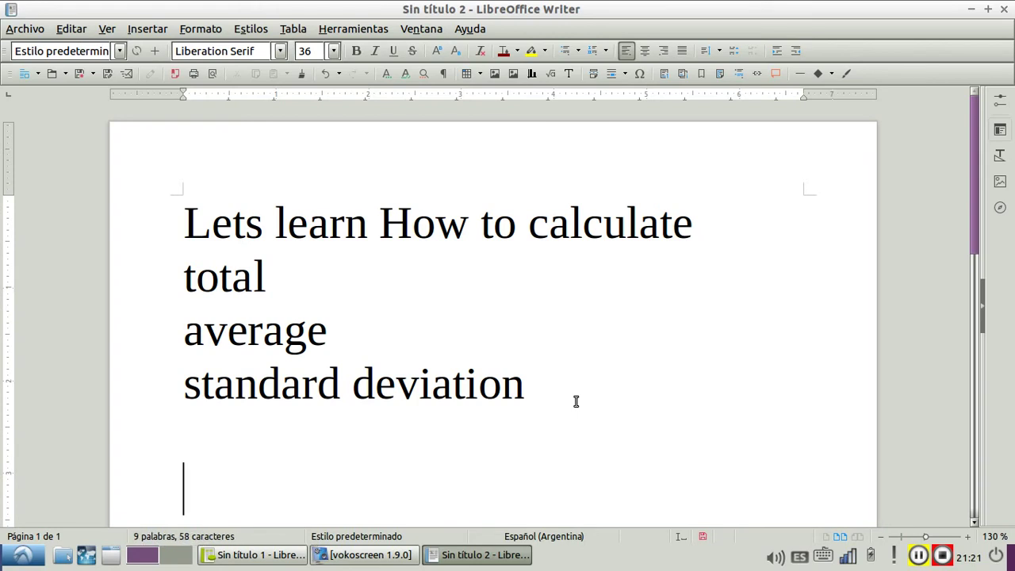